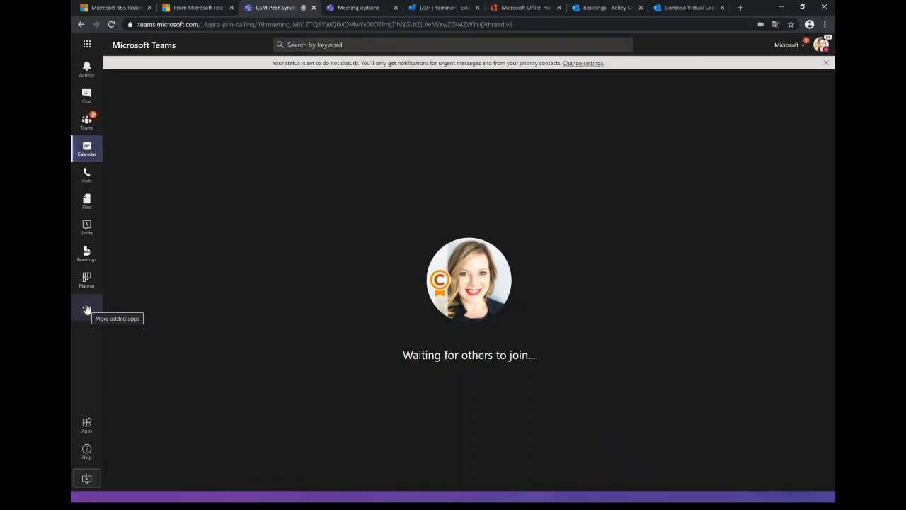
Step: Show the pin option for the Communities (Dogfood) app and the unpin option for the pinned Planner app
left_click(84, 310)
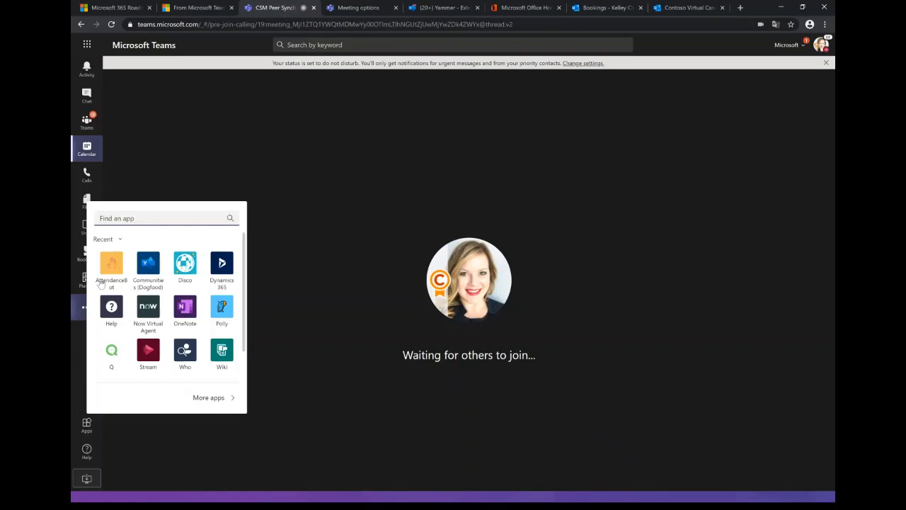
right_click(141, 263)
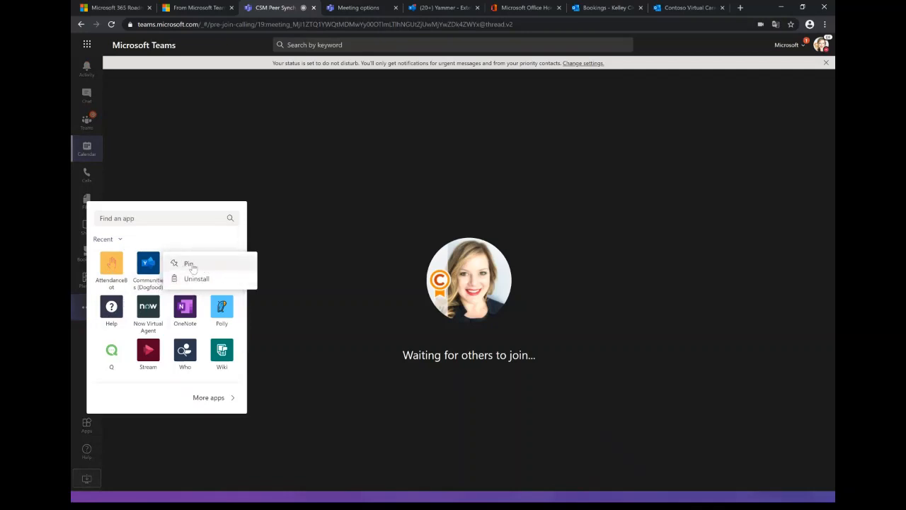
left_click(75, 343)
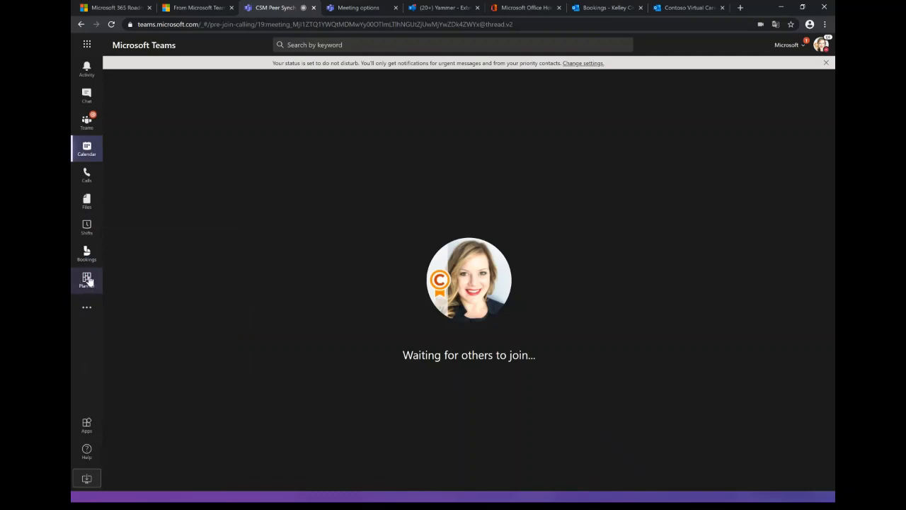
right_click(89, 282)
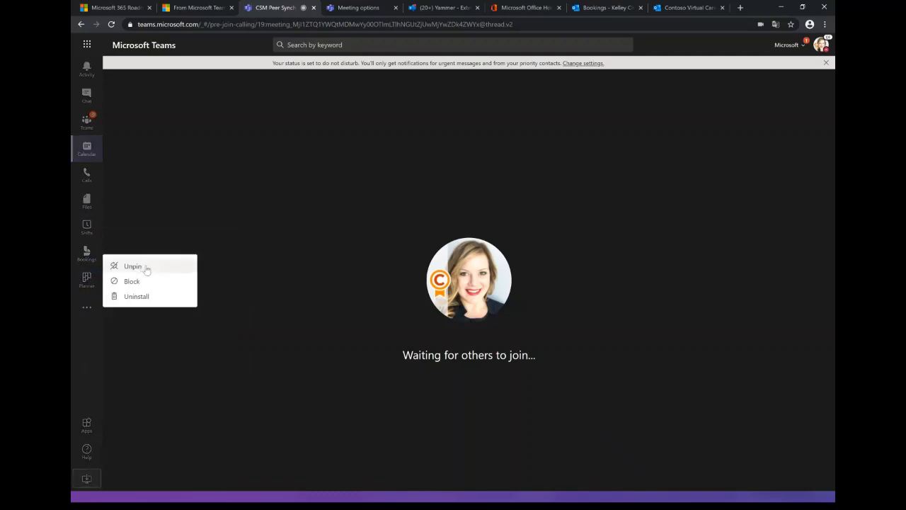
left_click(88, 354)
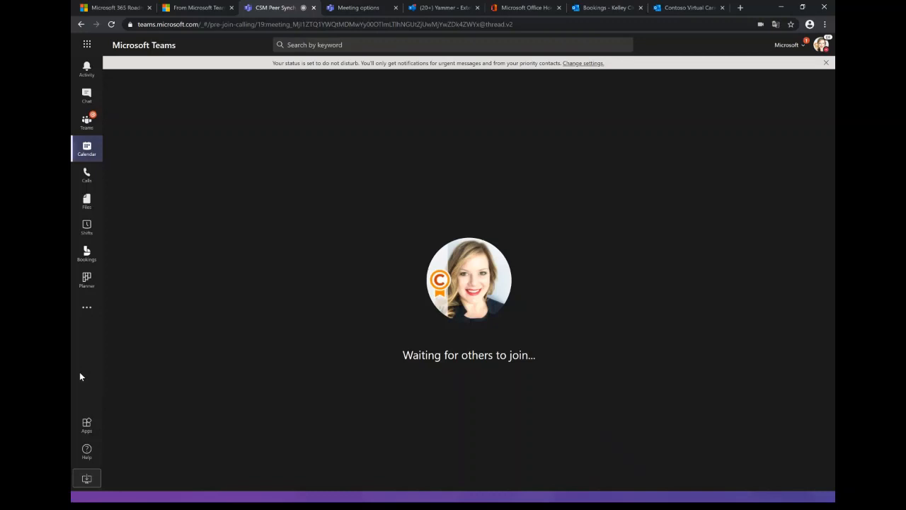
Step: Open Chat in the browser version of Teams, and switch from the slide show to the Teams desktop app
left_click(87, 99)
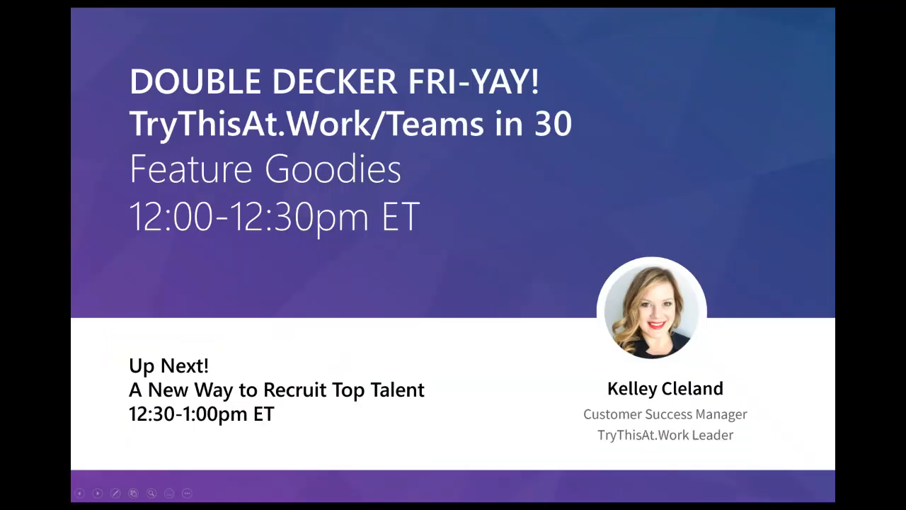
left_click(187, 492)
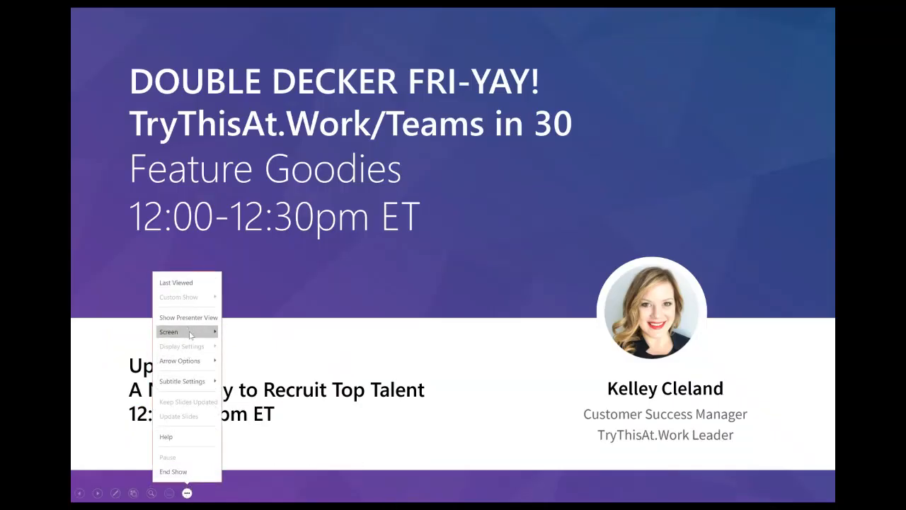
mouse_move(190, 333)
left_click(249, 383)
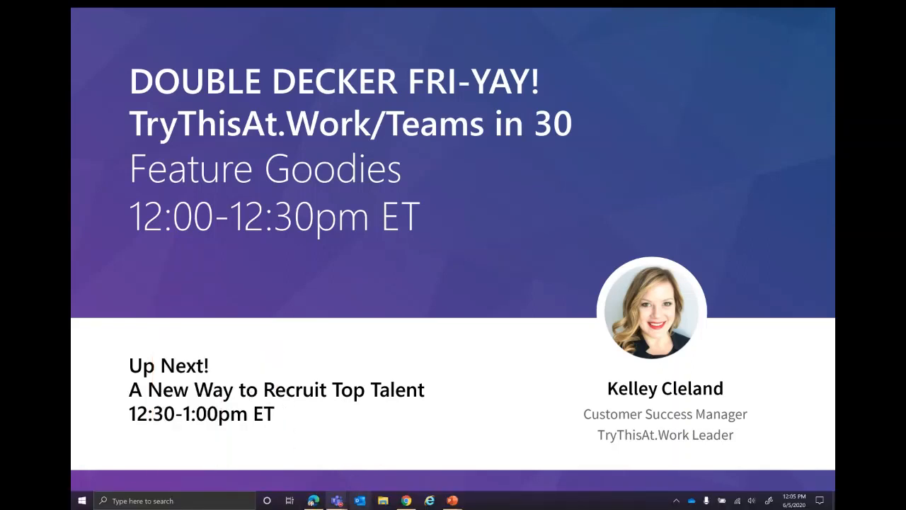
mouse_move(335, 501)
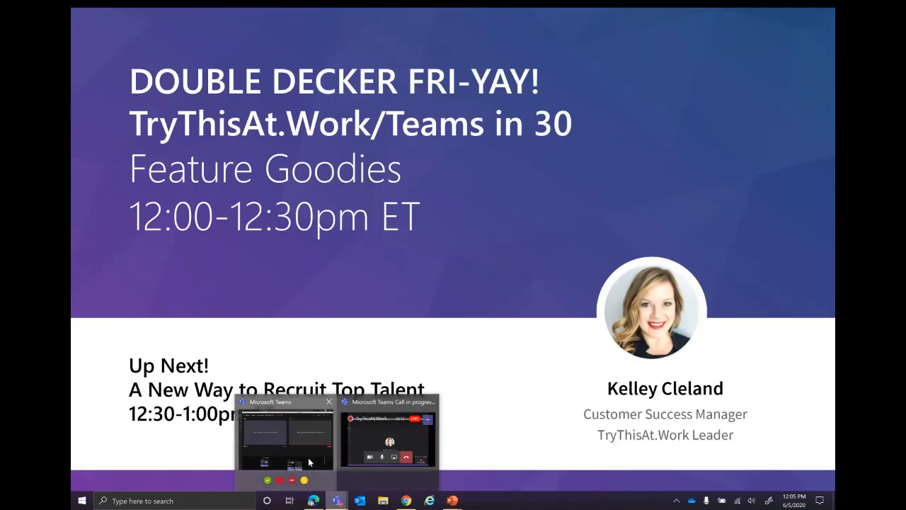
left_click(308, 457)
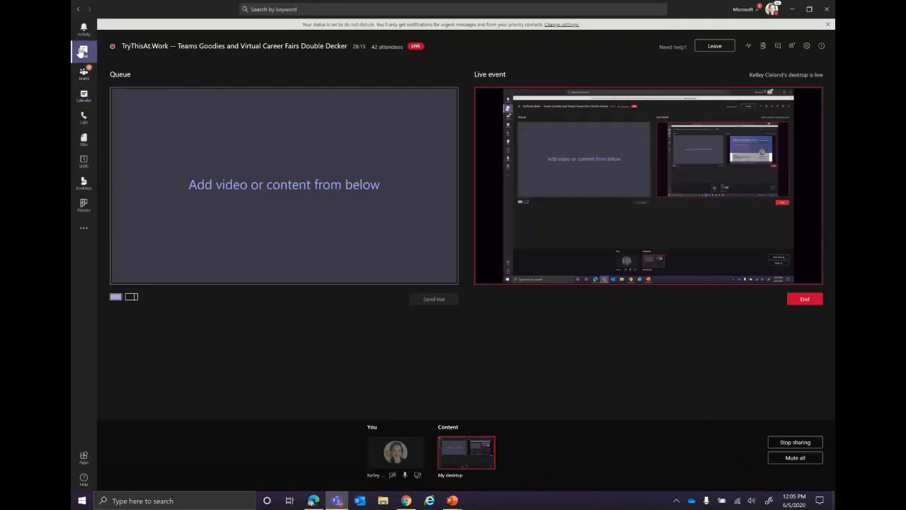
Step: Pop out the first recent chat into its own window, shift that window slightly, and close it
left_click(83, 53)
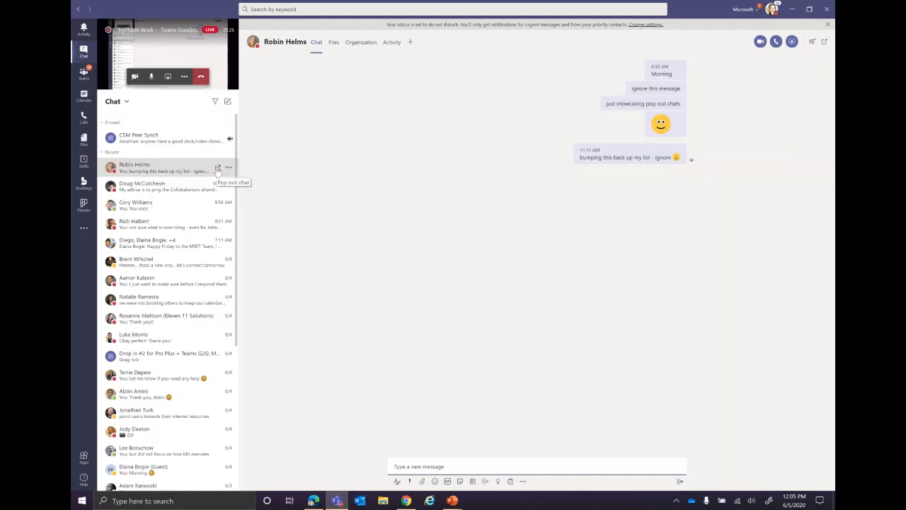
left_click(218, 168)
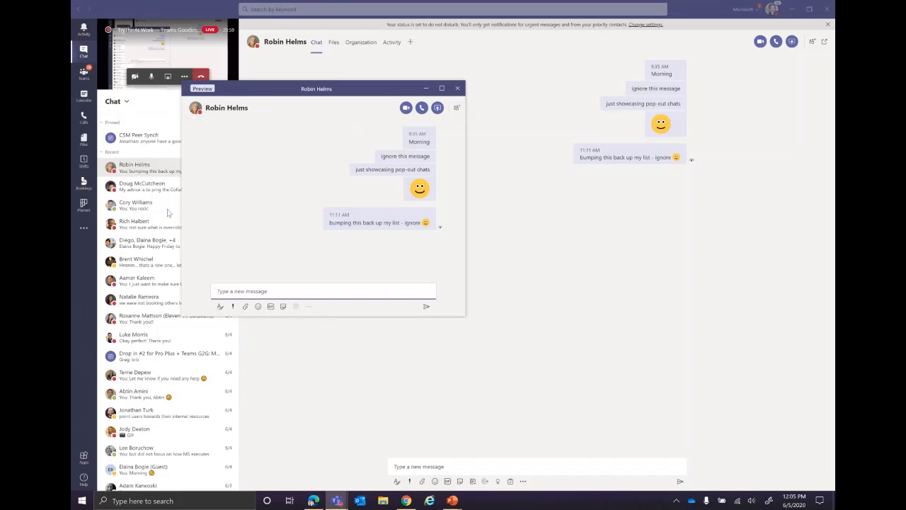
left_click_drag(232, 91, 237, 105)
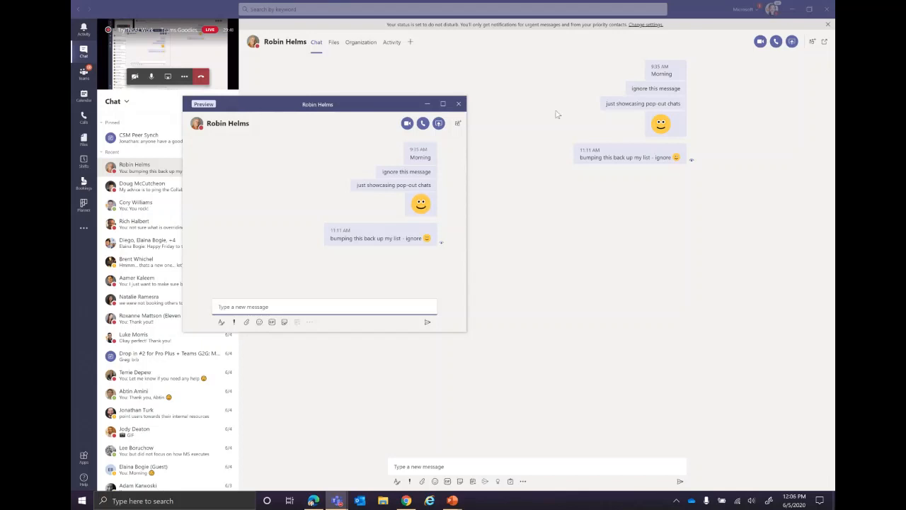
left_click(458, 104)
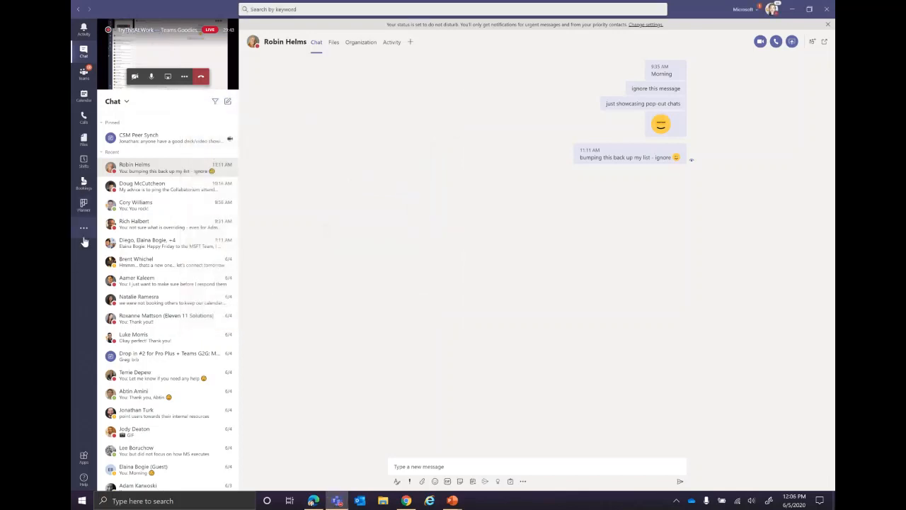
Step: Open the Bookings schedule and move the floating call preview to the area below 3 PM in the first two staff columns
left_click(86, 184)
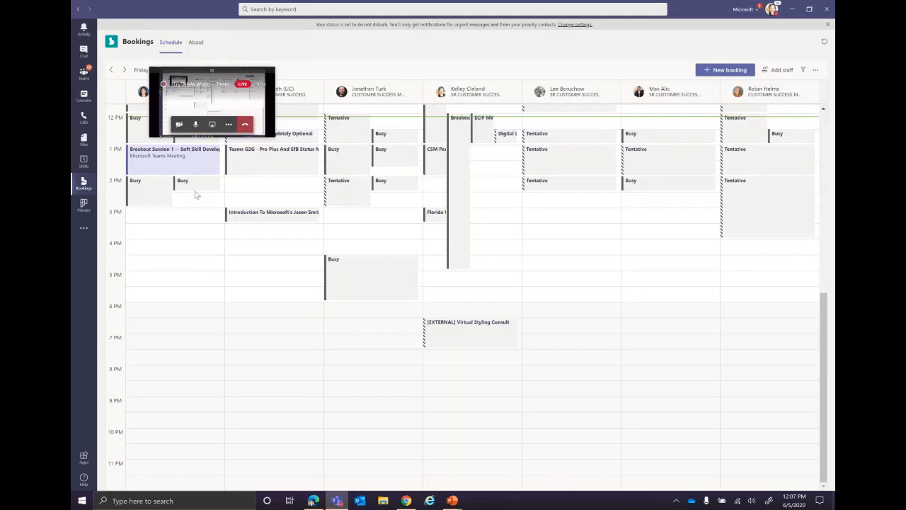
left_click_drag(192, 68, 211, 179)
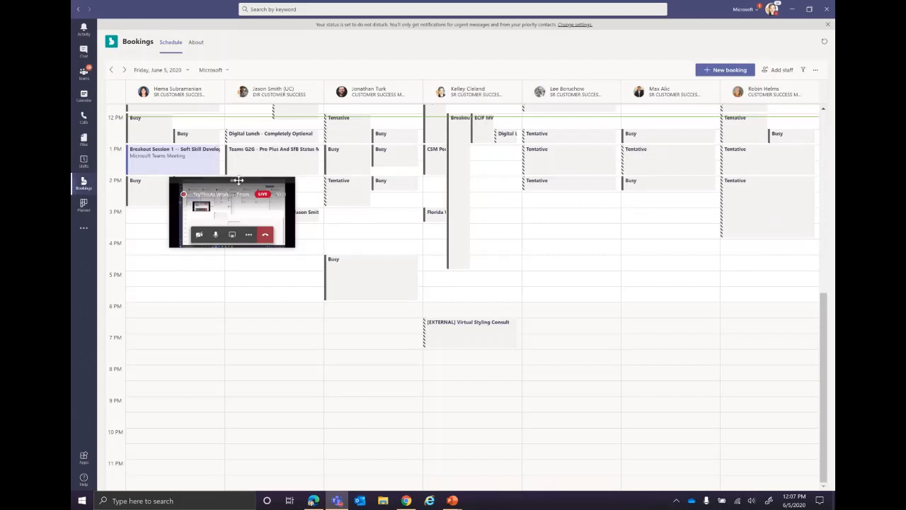
left_click_drag(236, 178, 228, 228)
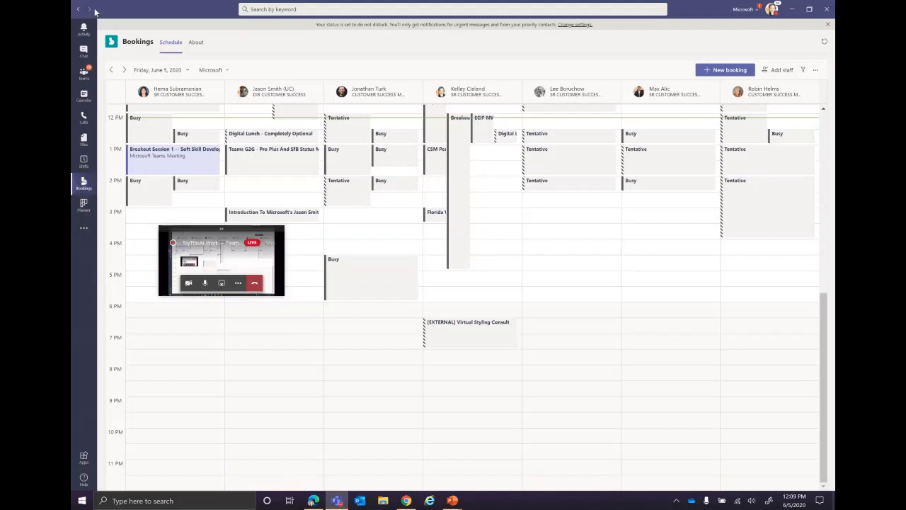
Step: Switch to Teams in Chrome and look over the meeting options page of the CSM Peer Synch meeting
left_click(314, 501)
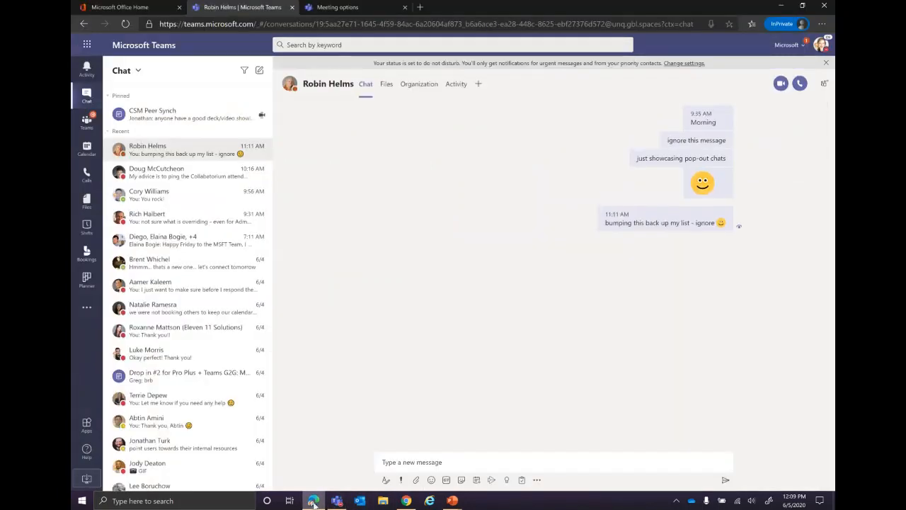
left_click(403, 500)
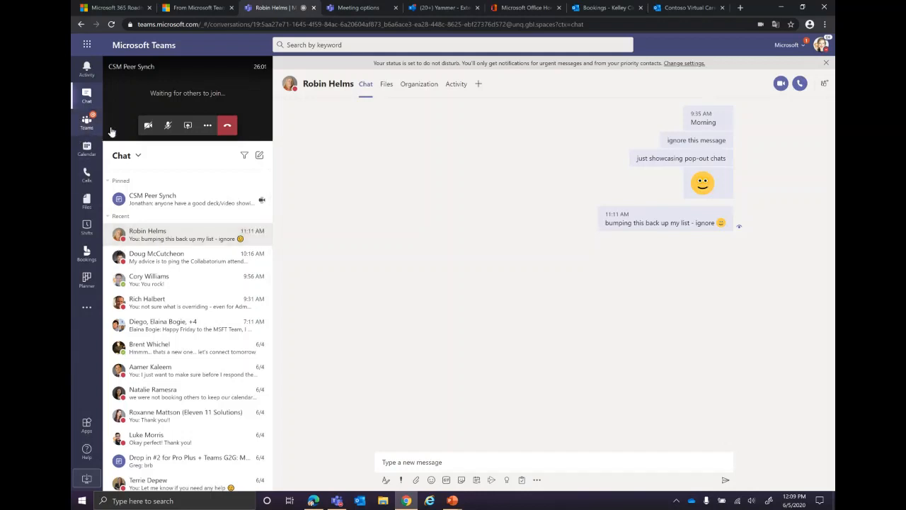
left_click(356, 9)
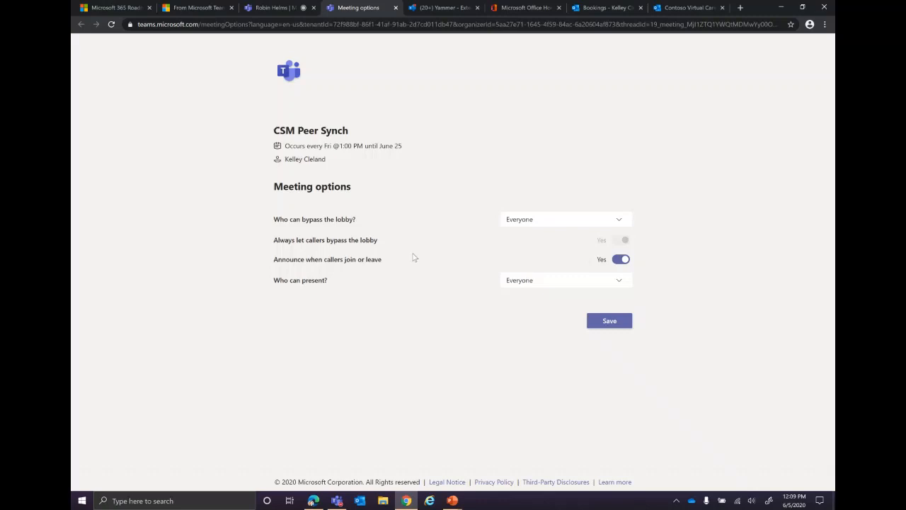
left_click(263, 8)
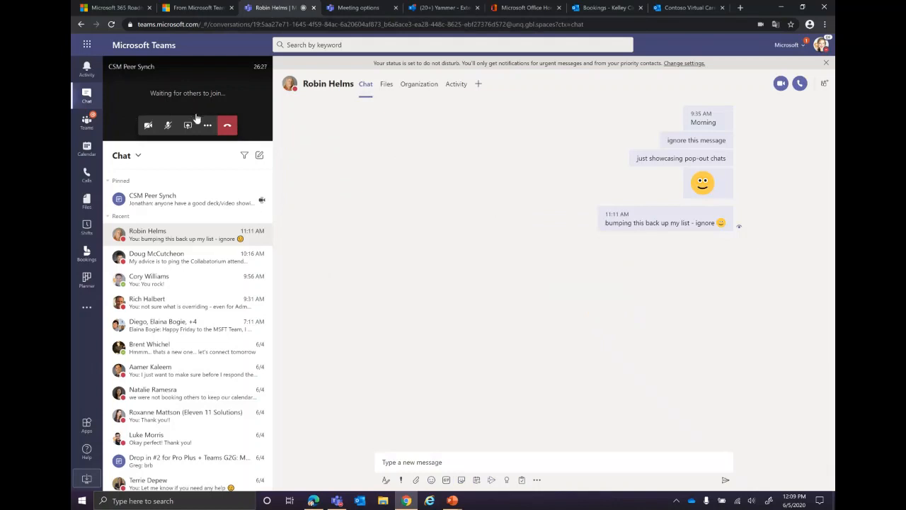
Step: Open Friday's CSM Peer Synch event from the calendar, return to its ongoing call, and dismiss the do-not-disturb notice
left_click(86, 148)
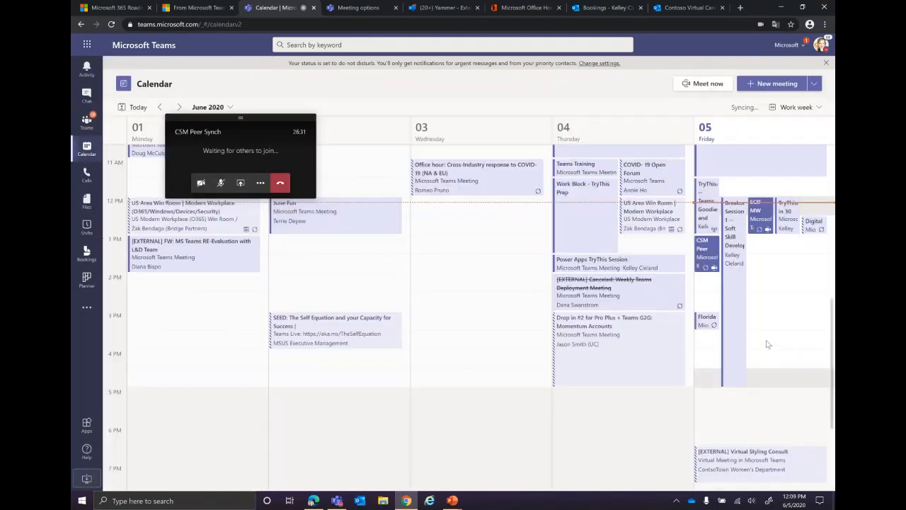
left_click(706, 257)
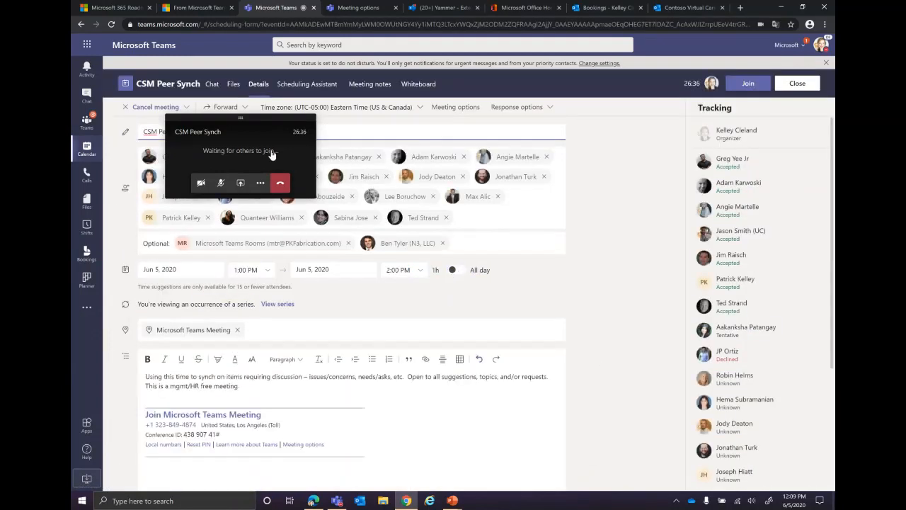
left_click(269, 151)
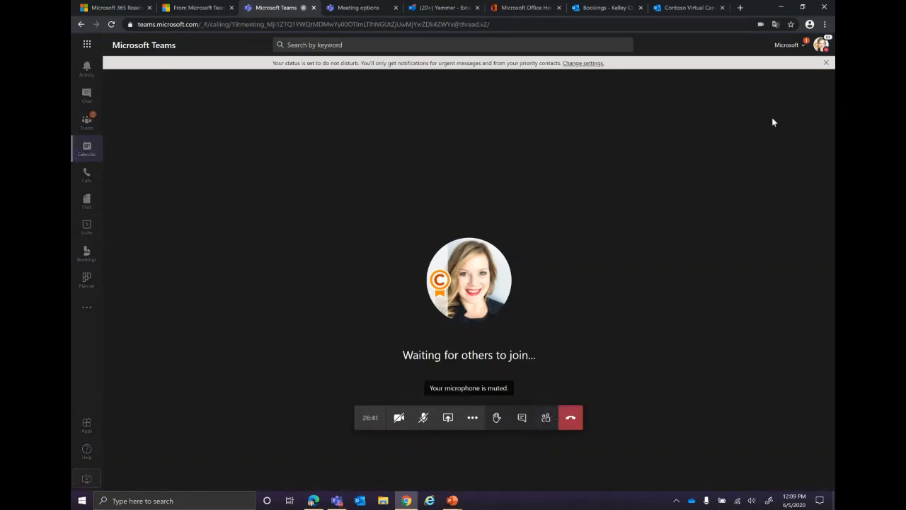
left_click(825, 63)
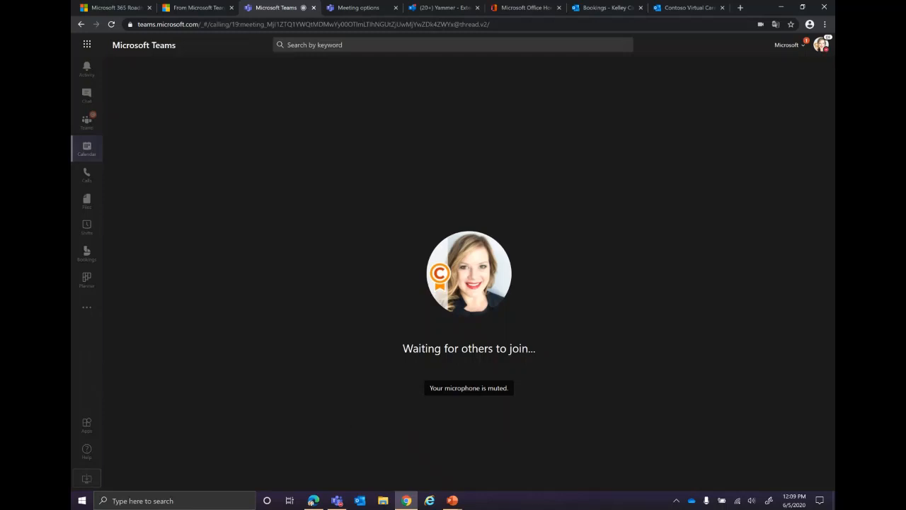
mouse_move(473, 408)
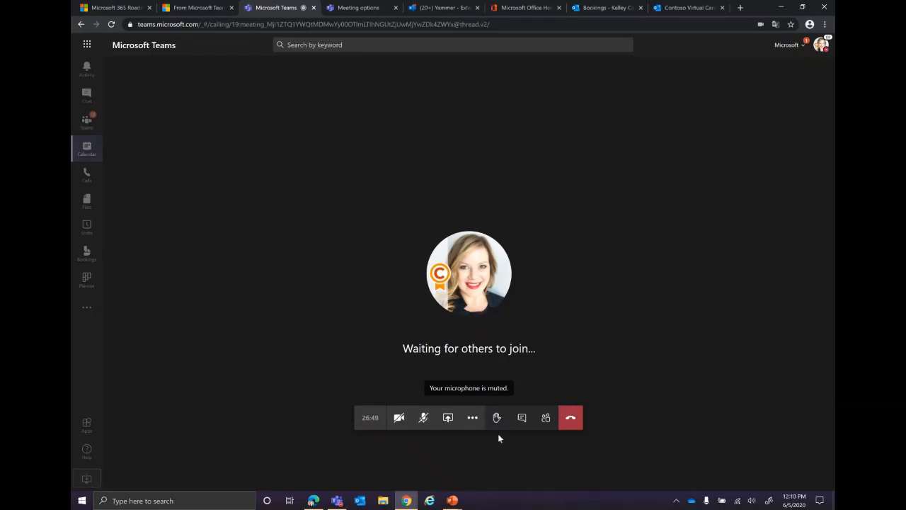
Step: Glance at the open meeting options page, and display the additional actions available in the CSM Peer Synch call
left_click(353, 10)
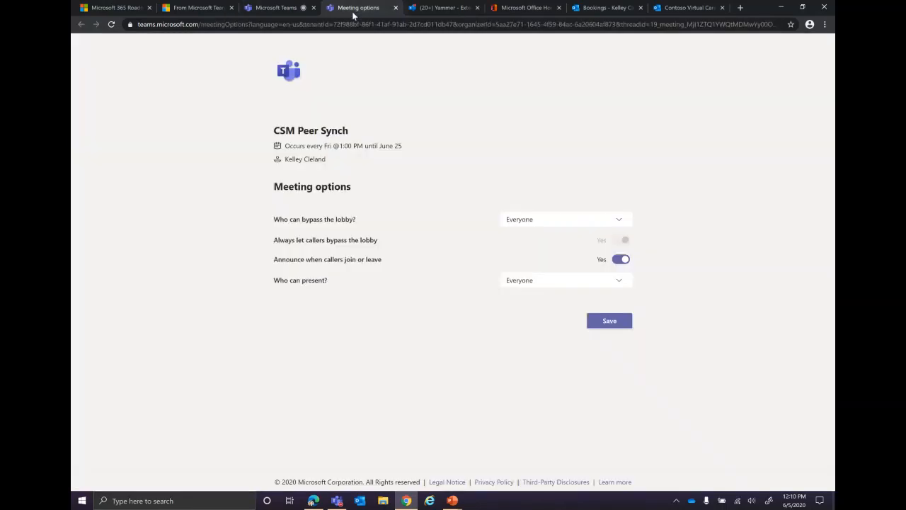
left_click(278, 10)
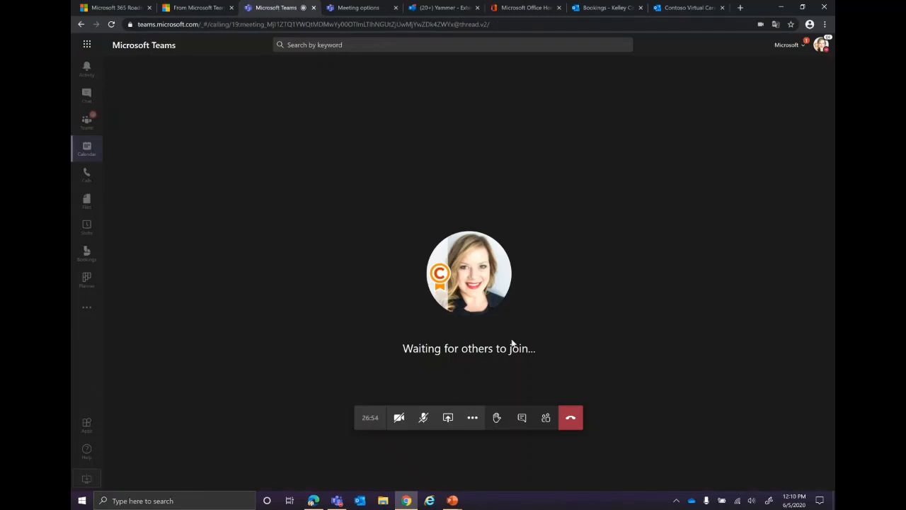
left_click(473, 419)
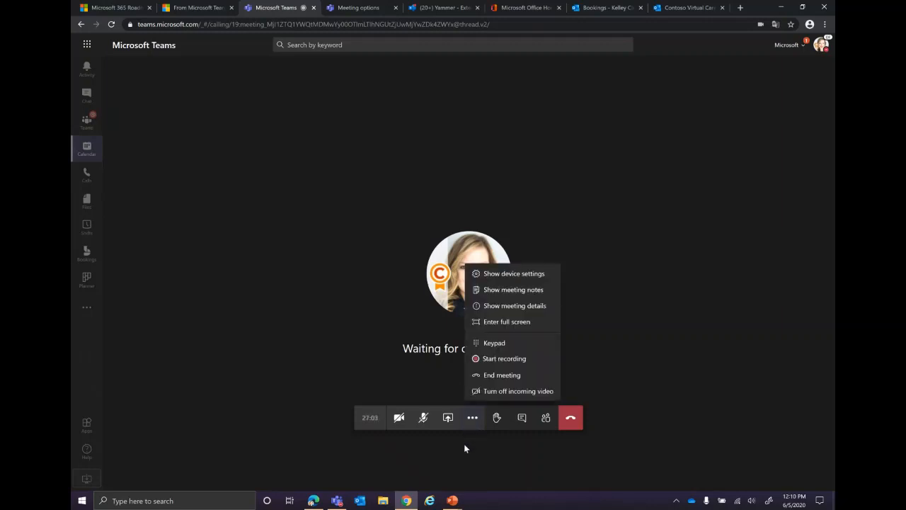
Step: Review the choices for who can bypass the lobby and who can present in the CSM Peer Synch meeting options
left_click(361, 10)
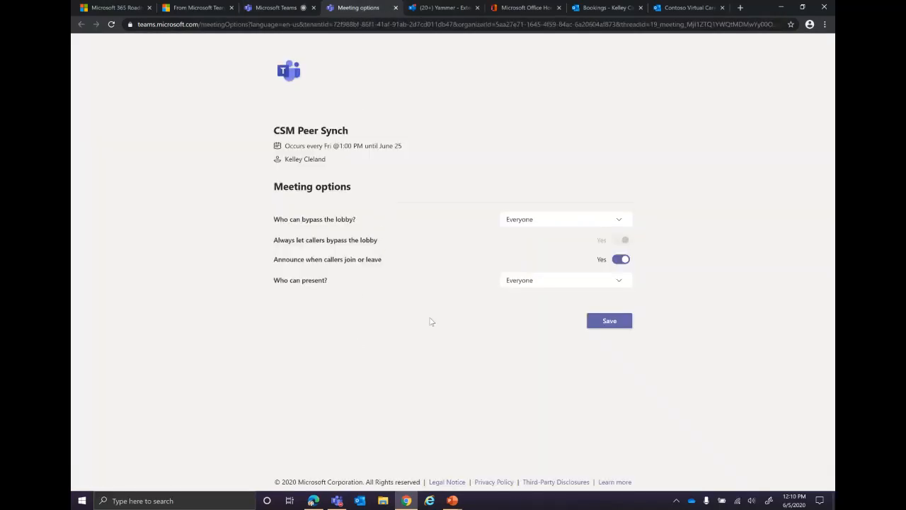
left_click(528, 222)
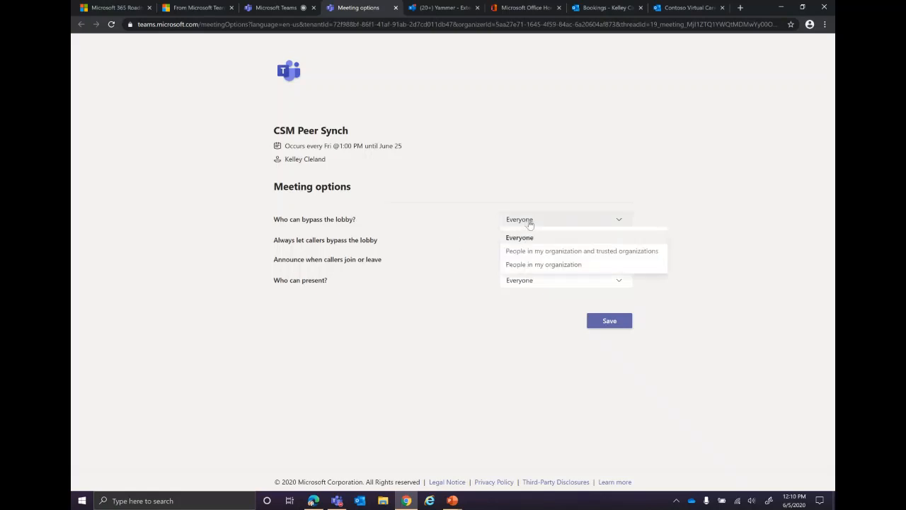
left_click(453, 224)
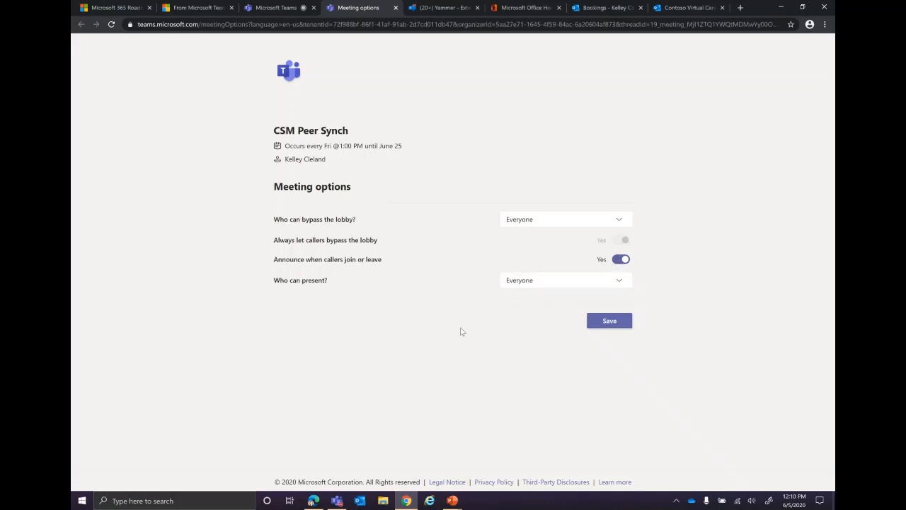
left_click(552, 286)
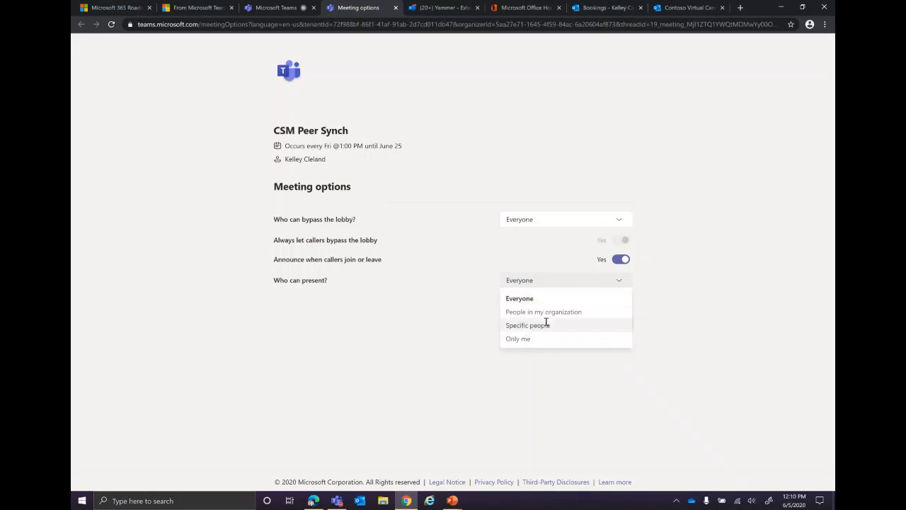
left_click(442, 364)
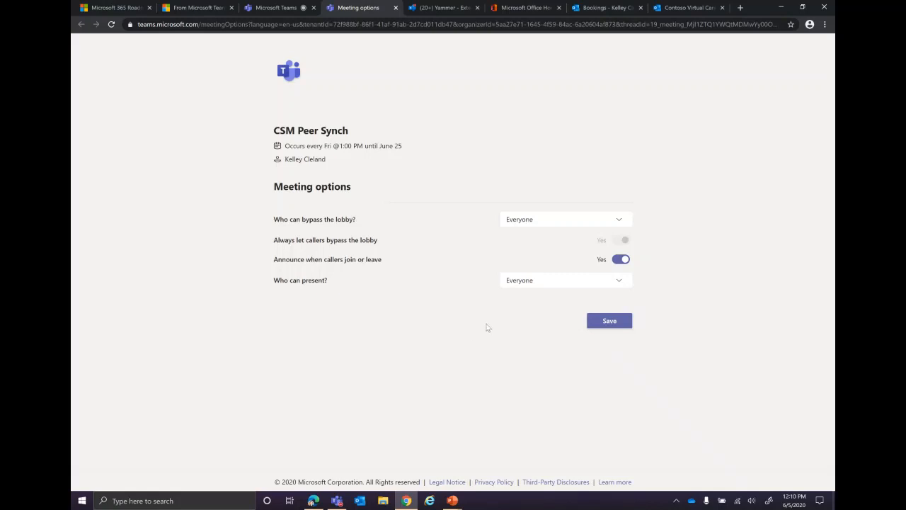
Step: Set who can present in the CSM Peer Synch meeting to Only me and save the options
left_click(528, 283)
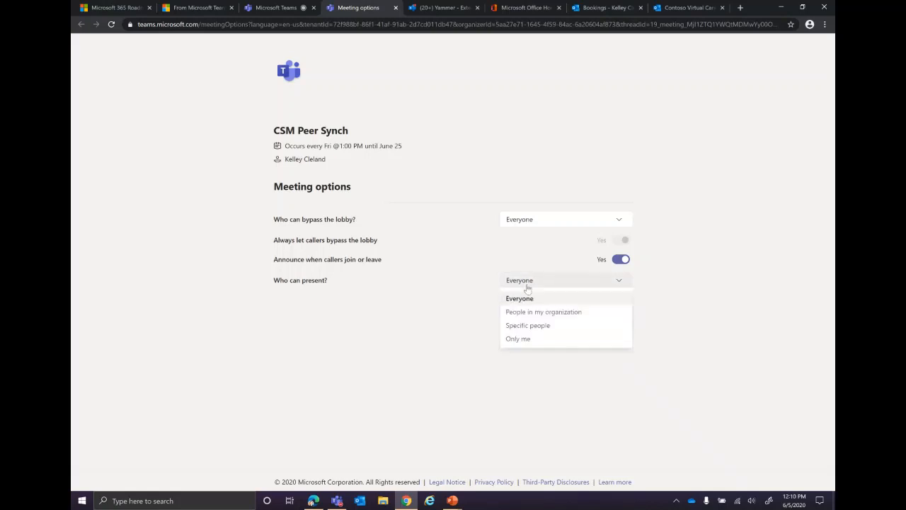
left_click(517, 338)
left_click(610, 320)
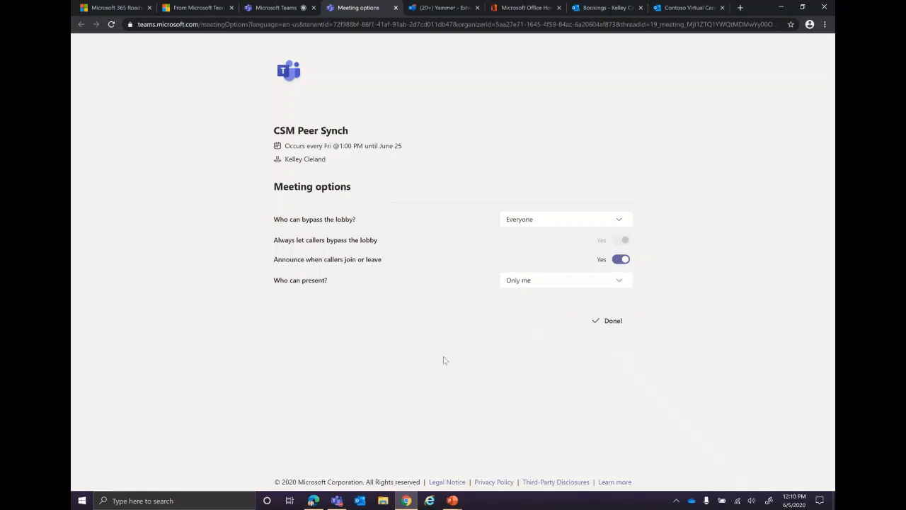
Step: Return to the CSM Peer Synch call, raise the hand and check it in the participants list, and lower it again
left_click(276, 7)
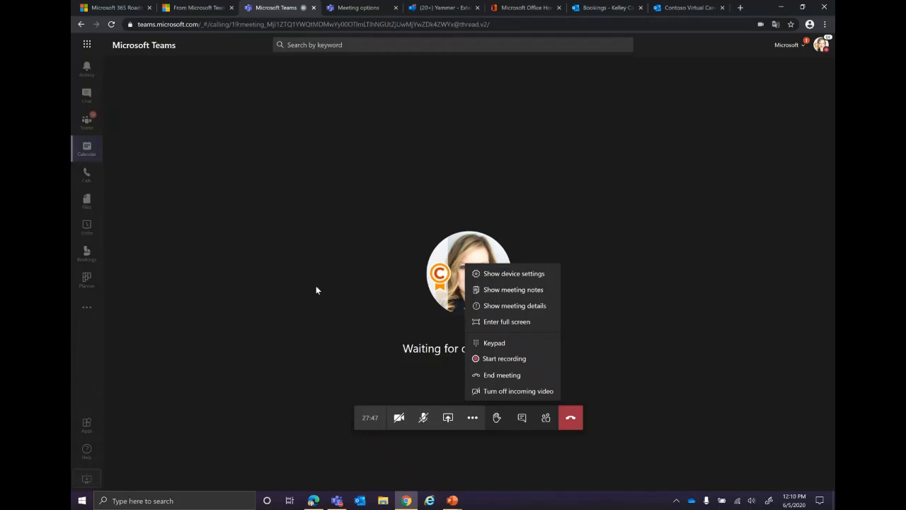
left_click(265, 355)
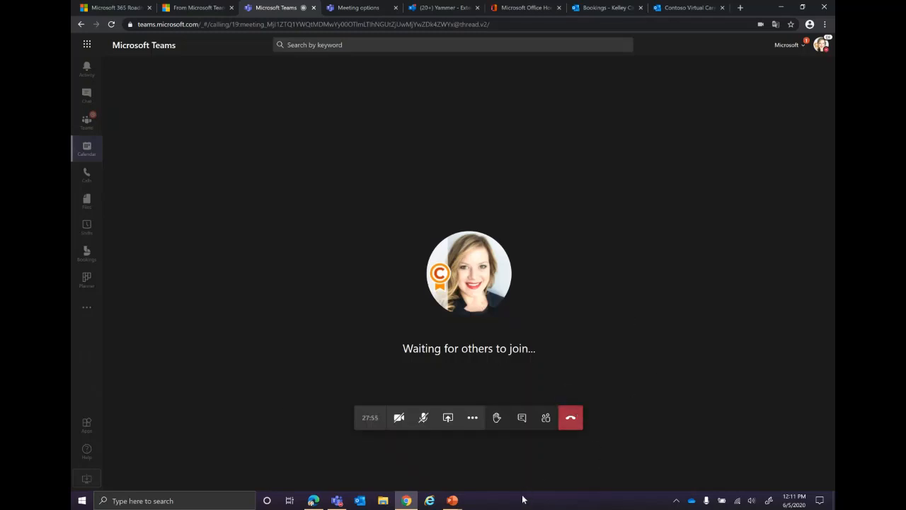
left_click(497, 420)
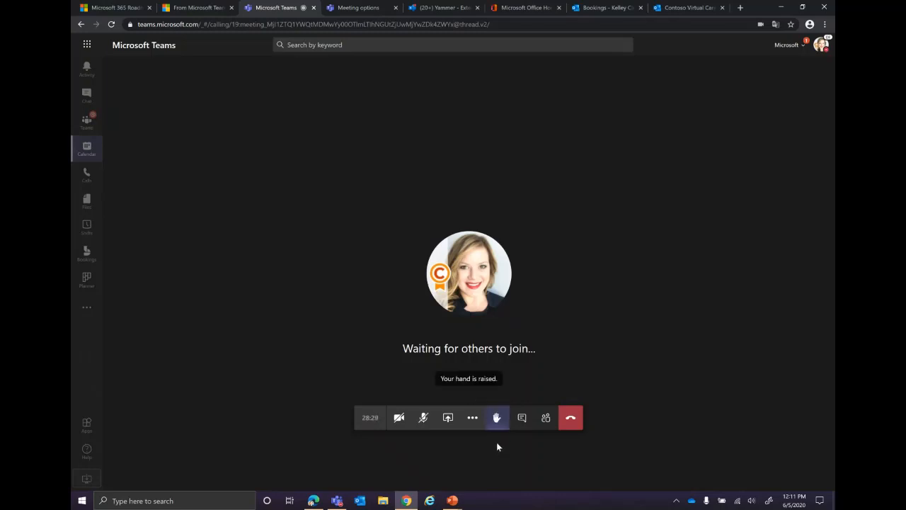
left_click(545, 418)
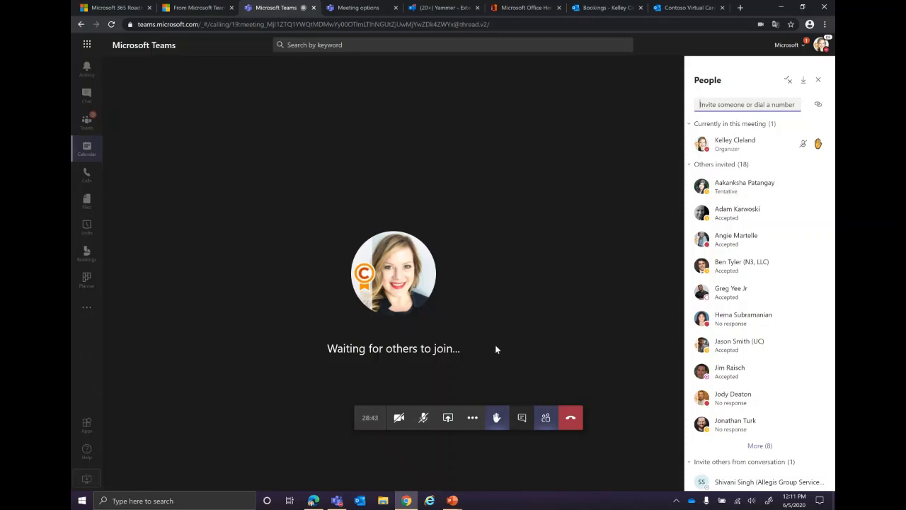
left_click(497, 418)
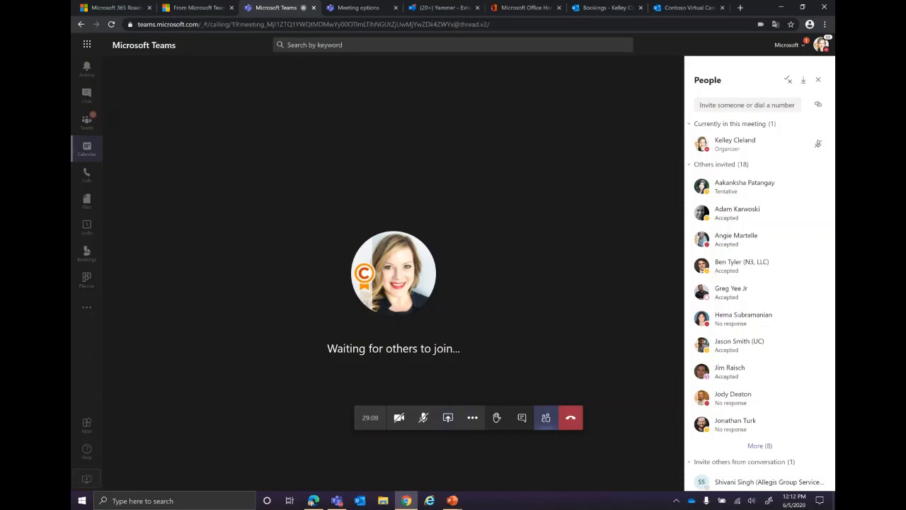
left_click(818, 80)
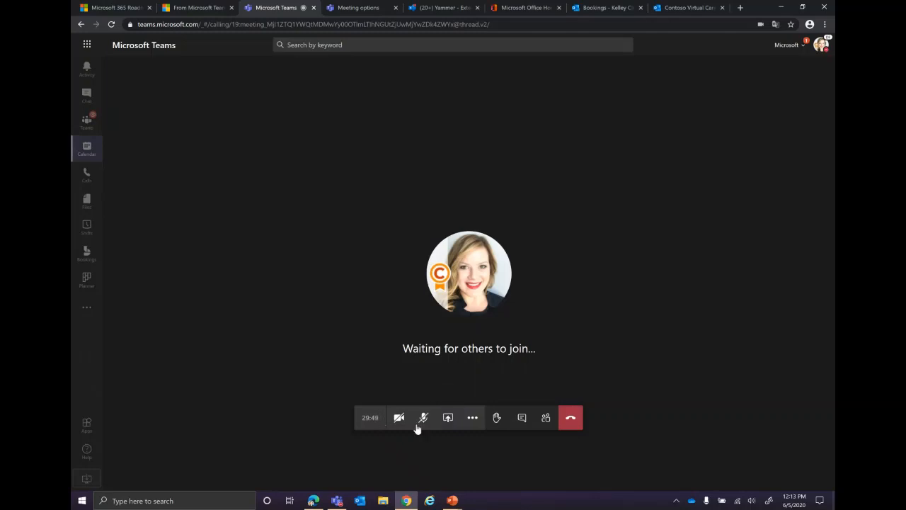
Step: Look over the call's content sharing choices and its participants list, closing each one
left_click(447, 421)
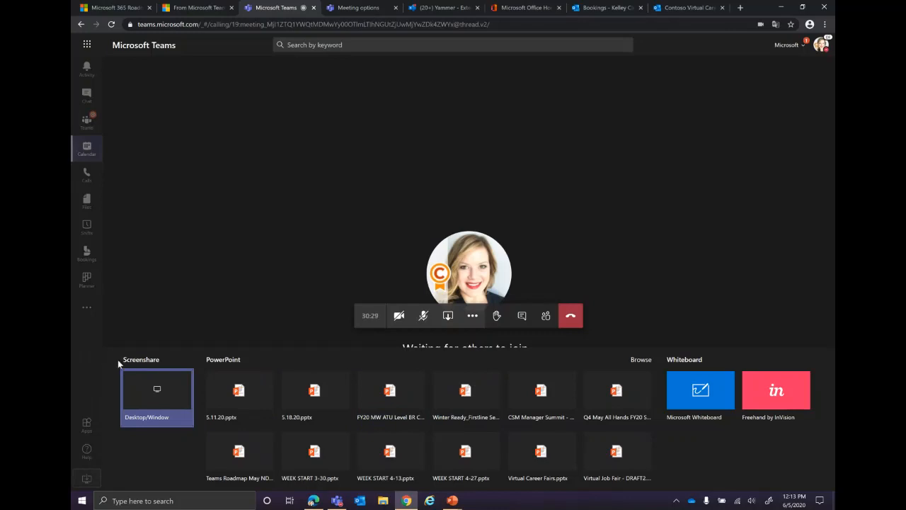
left_click(451, 318)
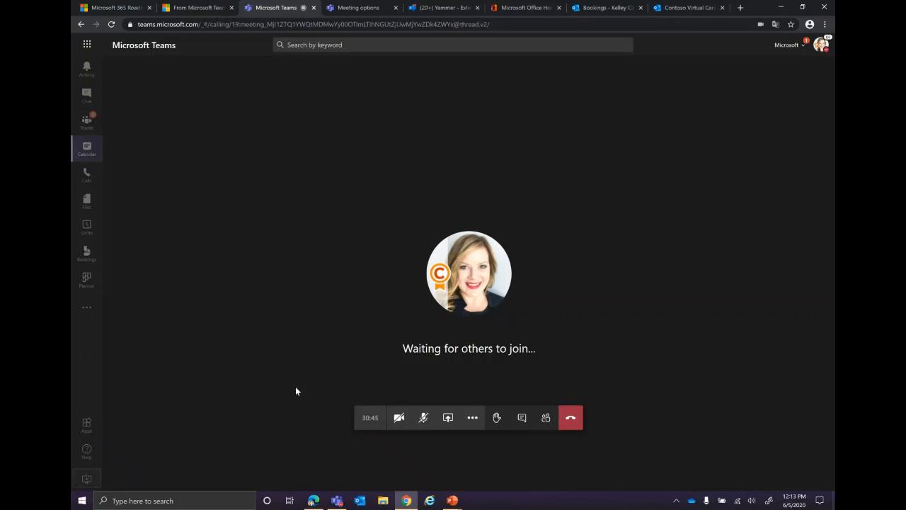
left_click(546, 421)
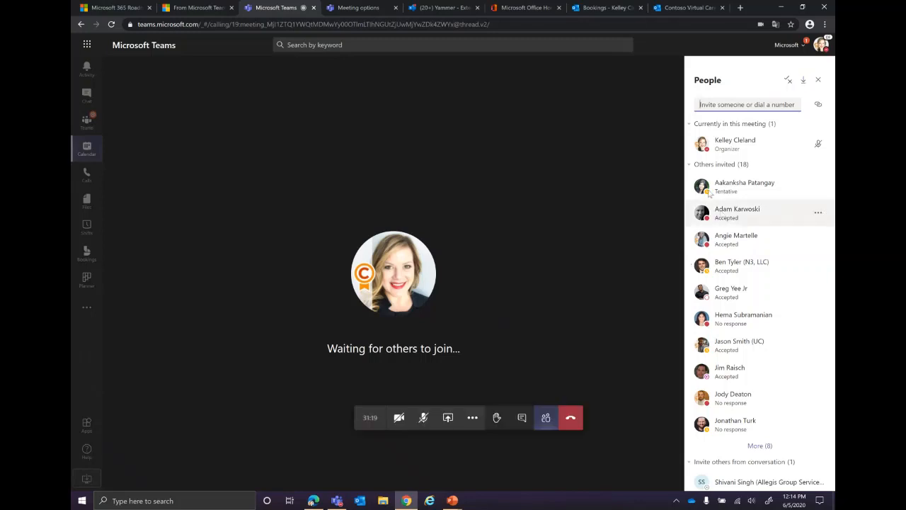
left_click(545, 419)
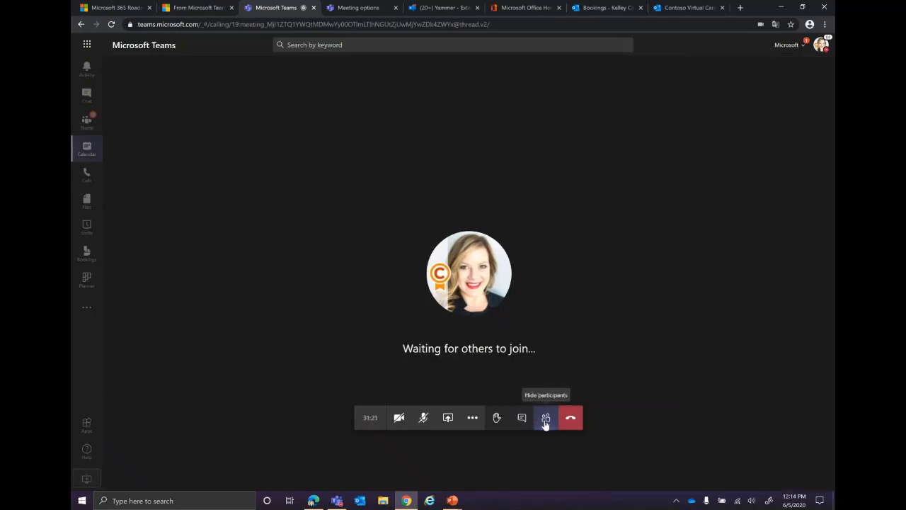
Step: Open the meeting's permission settings from the participants list and close the extra meeting options page
left_click(546, 421)
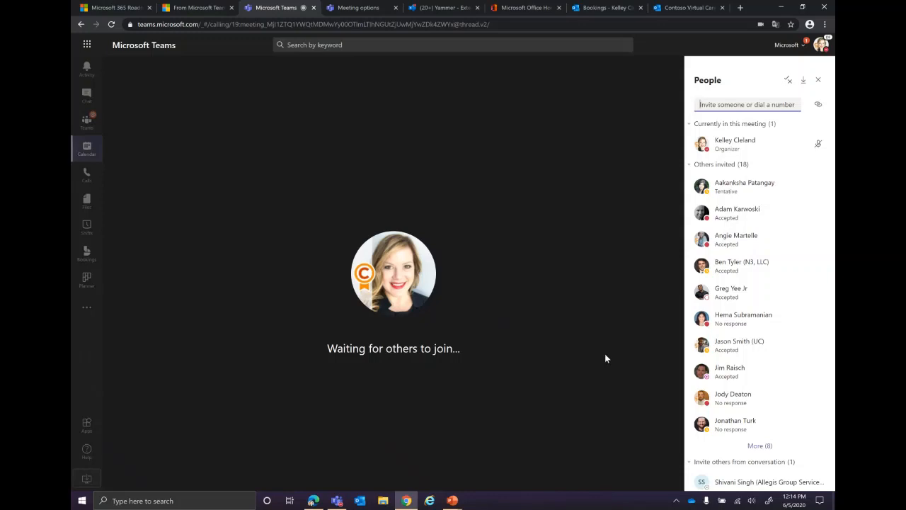
left_click(790, 81)
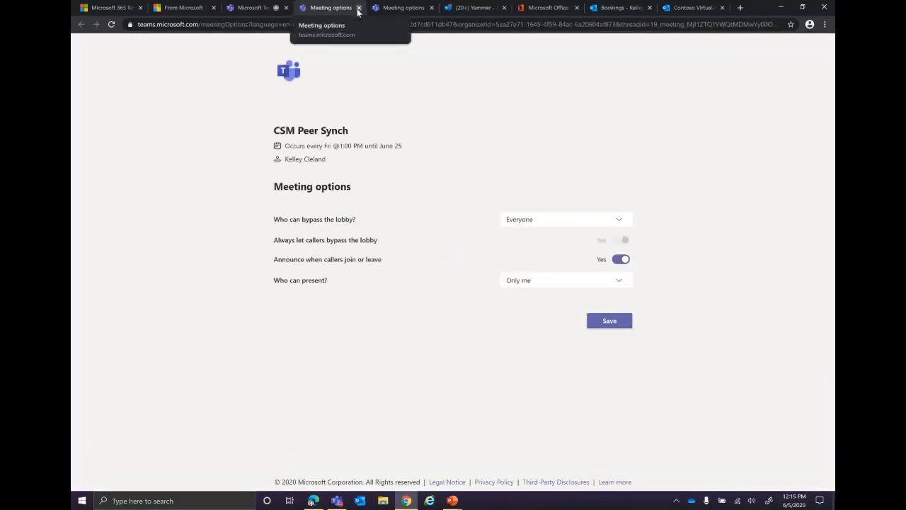
left_click(358, 8)
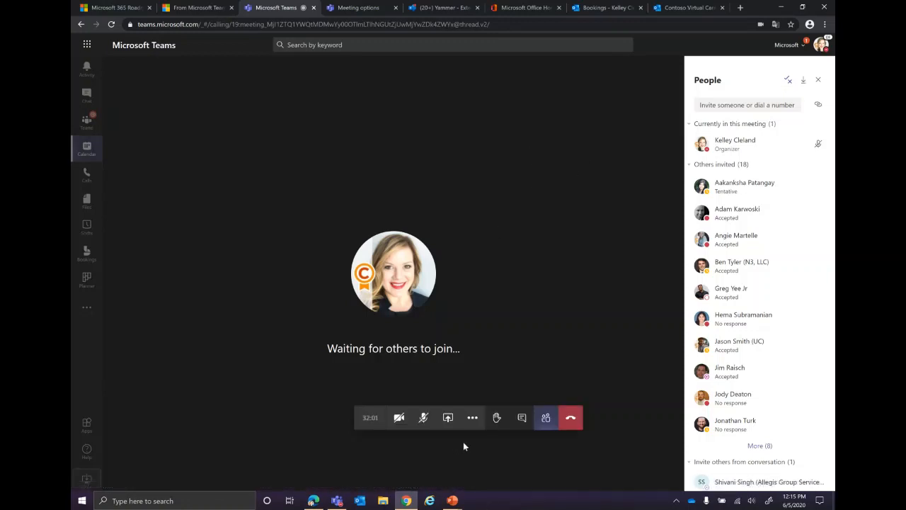
Step: Review the additional actions available in the call and dismiss them
left_click(473, 417)
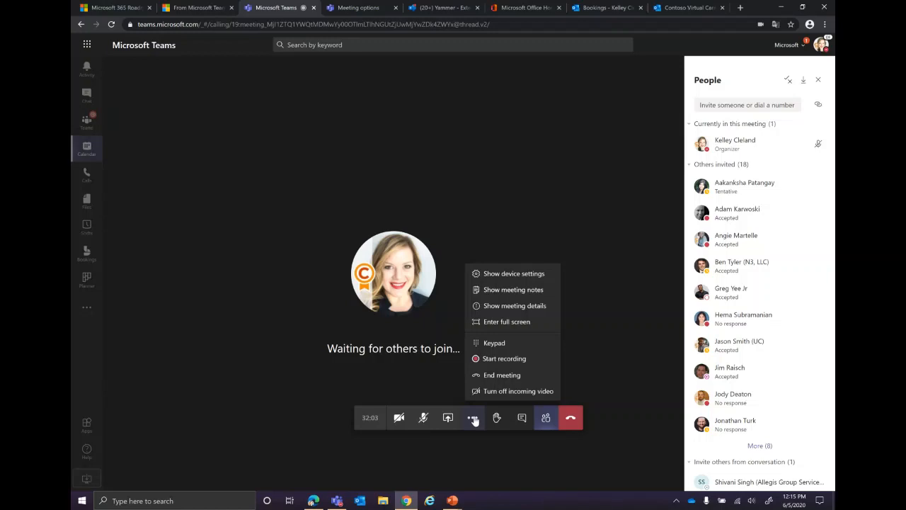
left_click(420, 443)
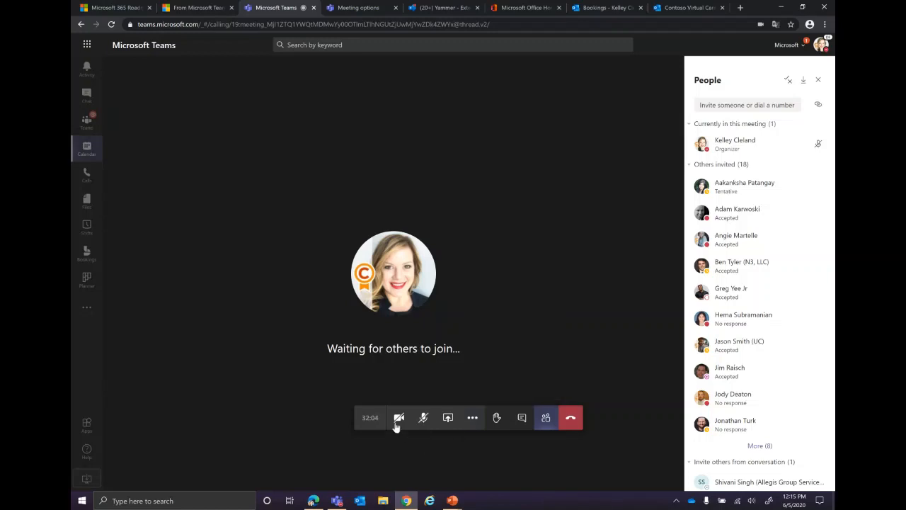
left_click(472, 422)
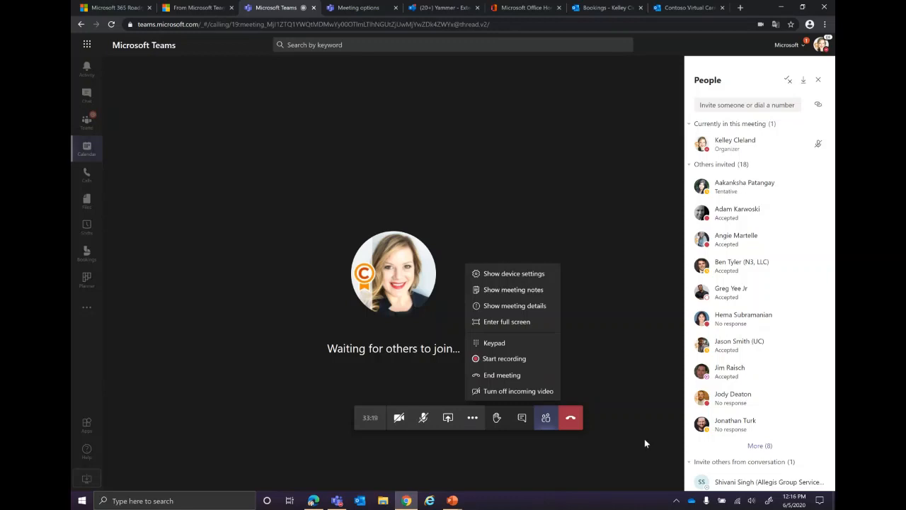
left_click(577, 467)
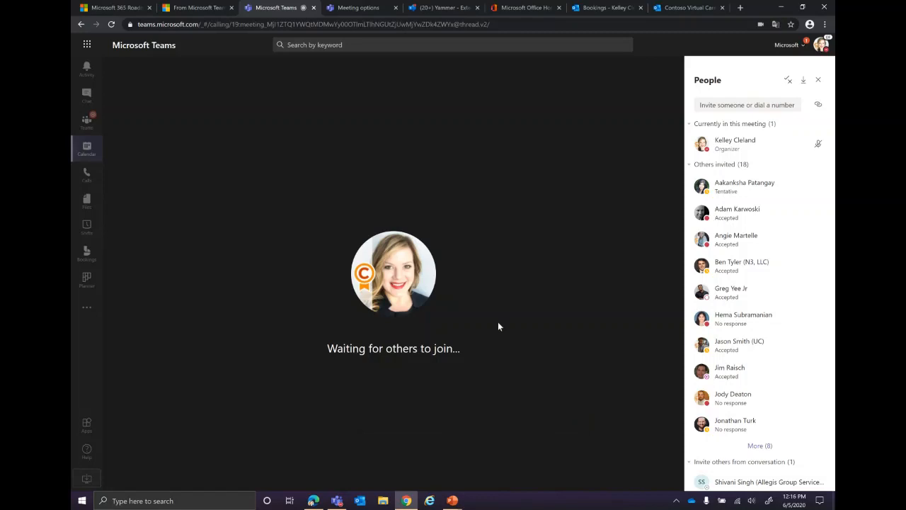
Step: Leave the CSM Peer Synch call
mouse_move(562, 312)
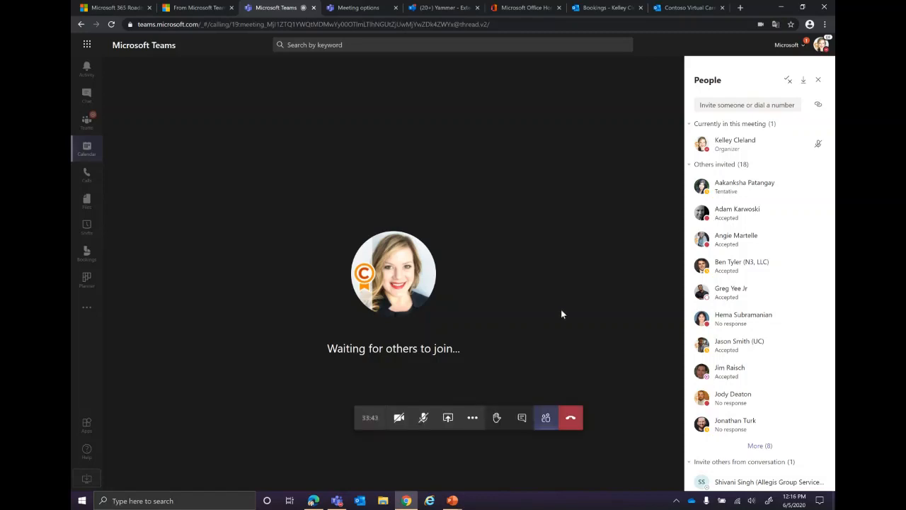
mouse_move(512, 261)
left_click(571, 420)
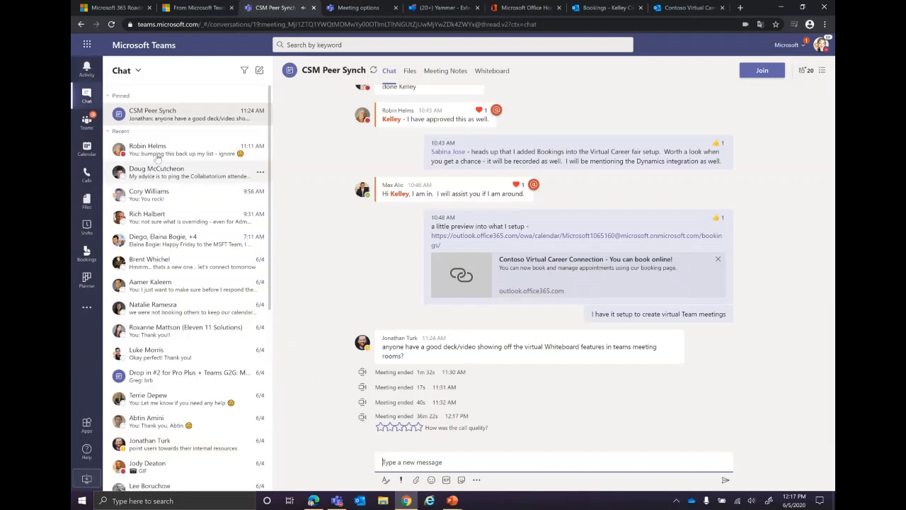
Step: Glance at the latest one-to-one chat and open the June Virtual Career Fair channel of the Virtual Recruiting team
left_click(169, 153)
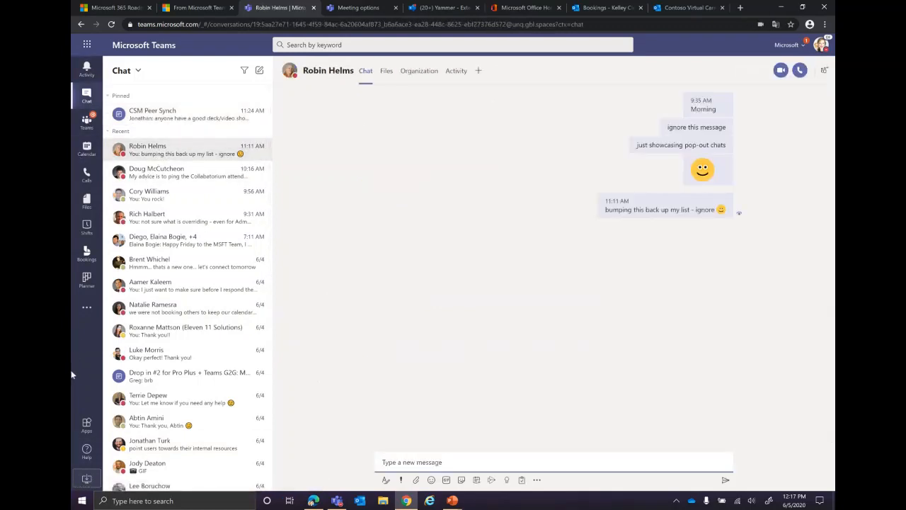
left_click(87, 121)
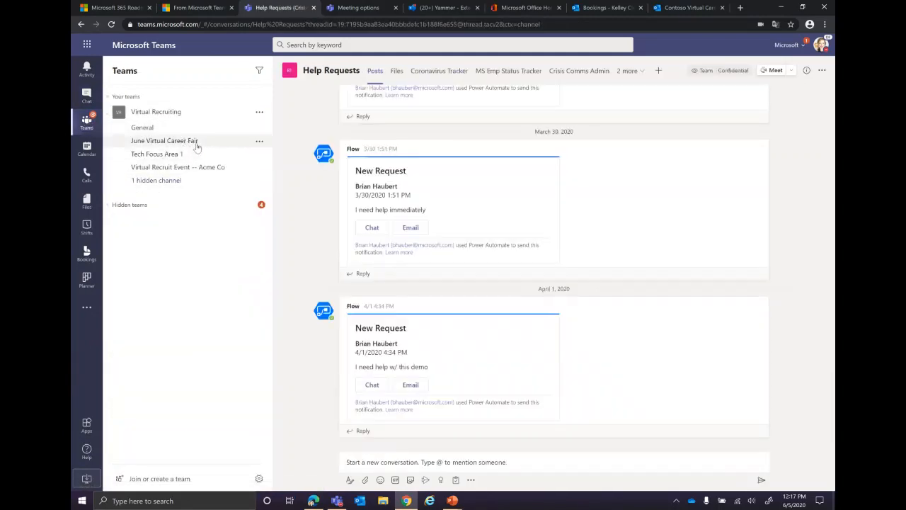
left_click(198, 145)
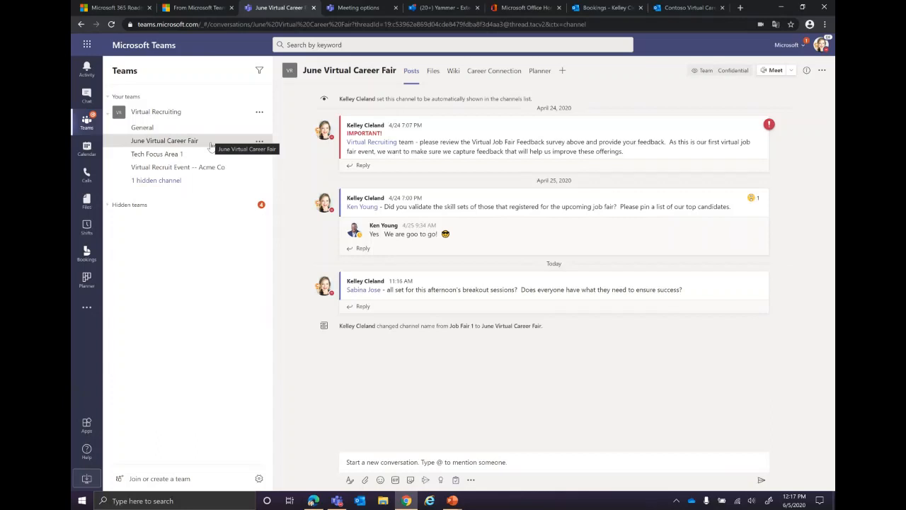
Step: Open the management settings of the June Virtual Career Fair channel and look over the channel's other available actions
left_click(259, 141)
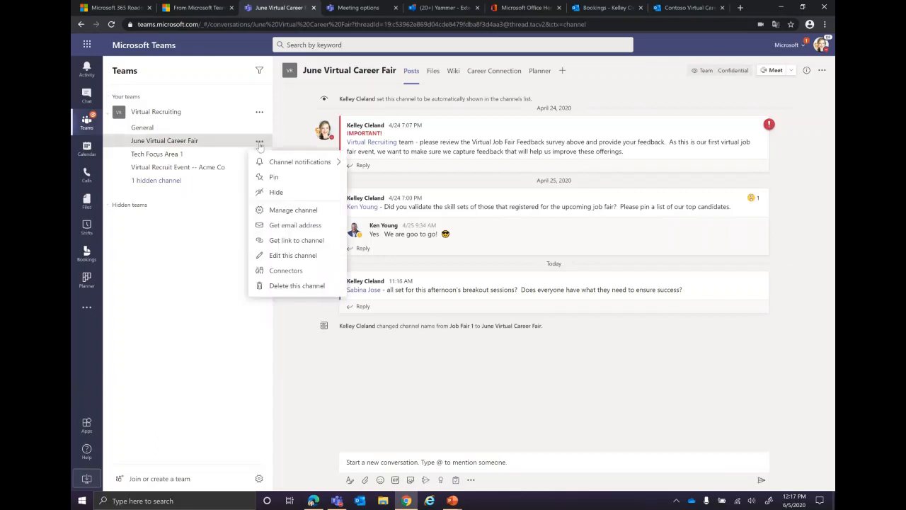
left_click(273, 211)
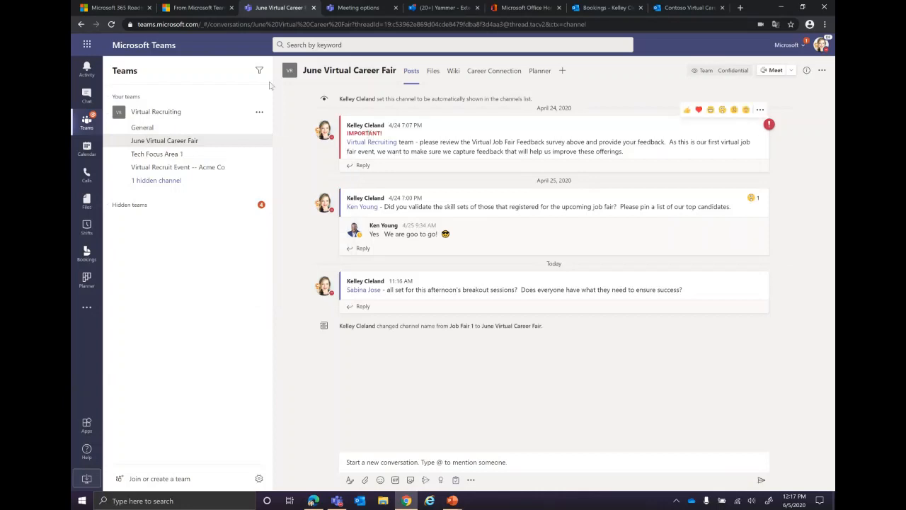
left_click(259, 142)
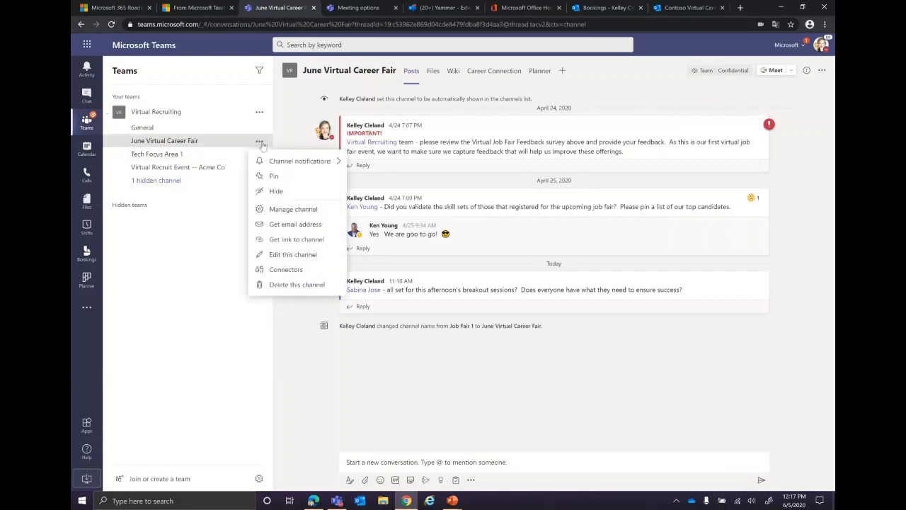
left_click(278, 209)
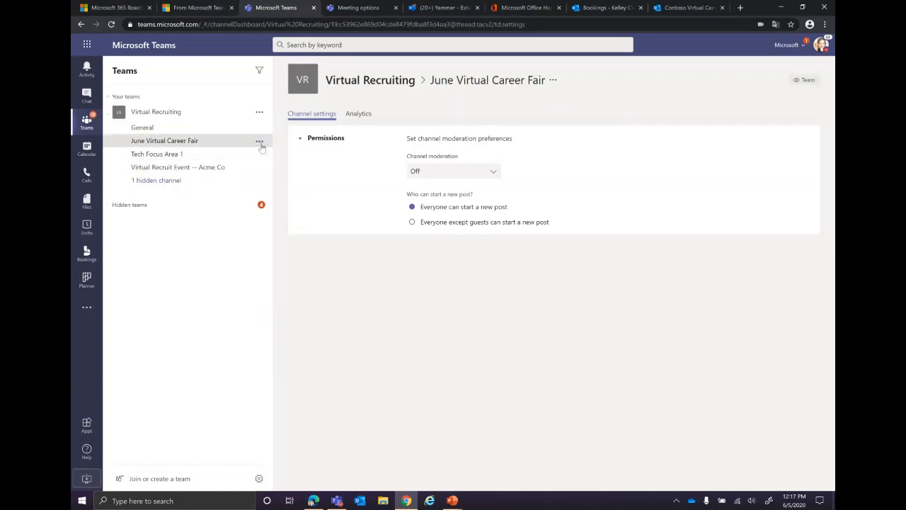
left_click(259, 143)
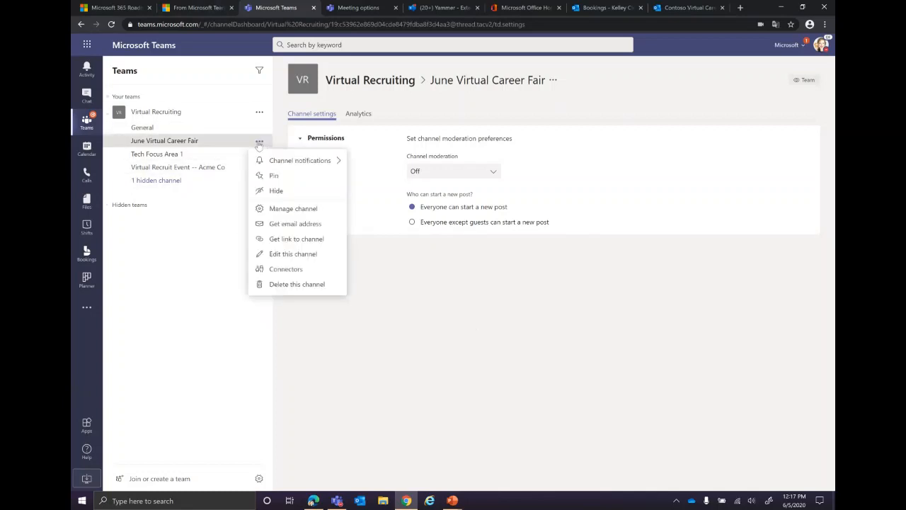
left_click(458, 298)
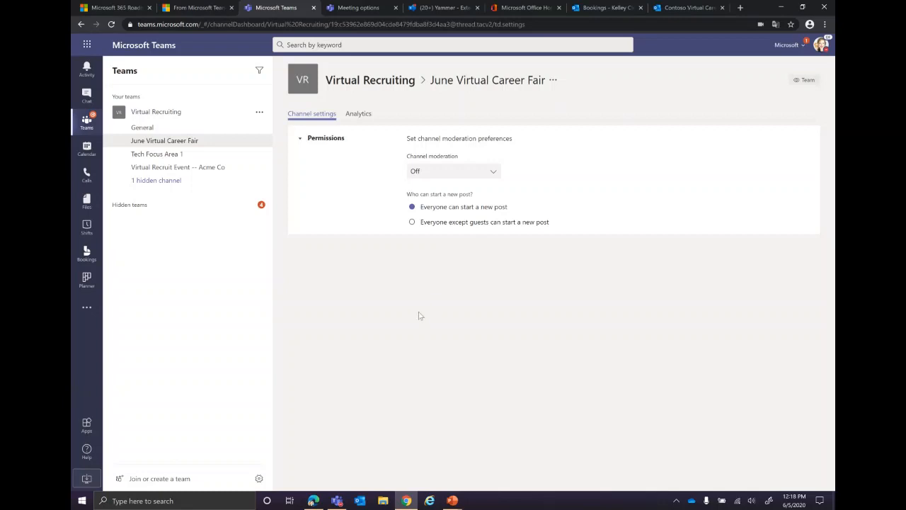
Step: Turn channel moderation on to review the moderator and team member permissions, and switch moderation back off
left_click(431, 174)
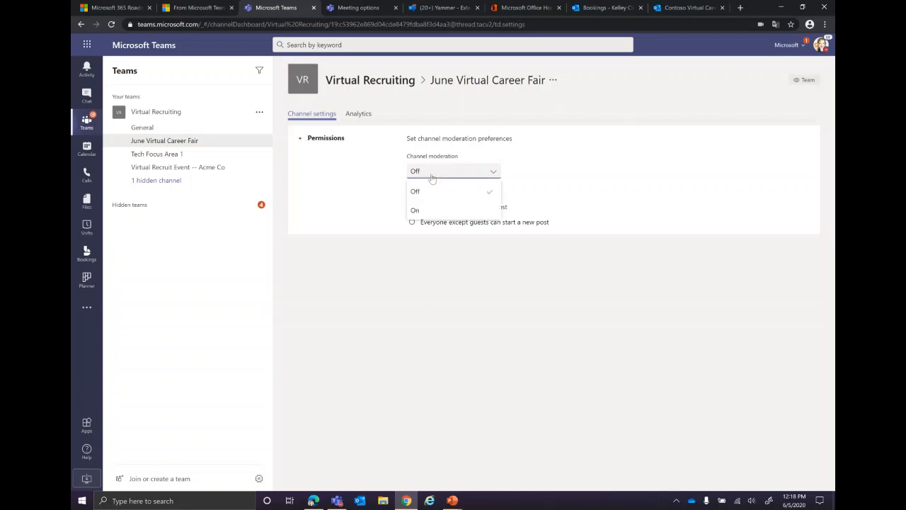
left_click(433, 211)
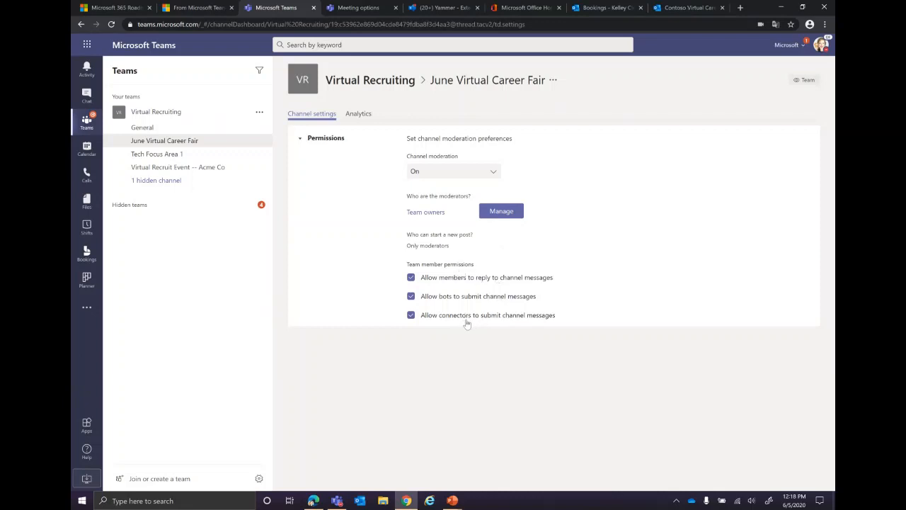
left_click(442, 178)
left_click(432, 212)
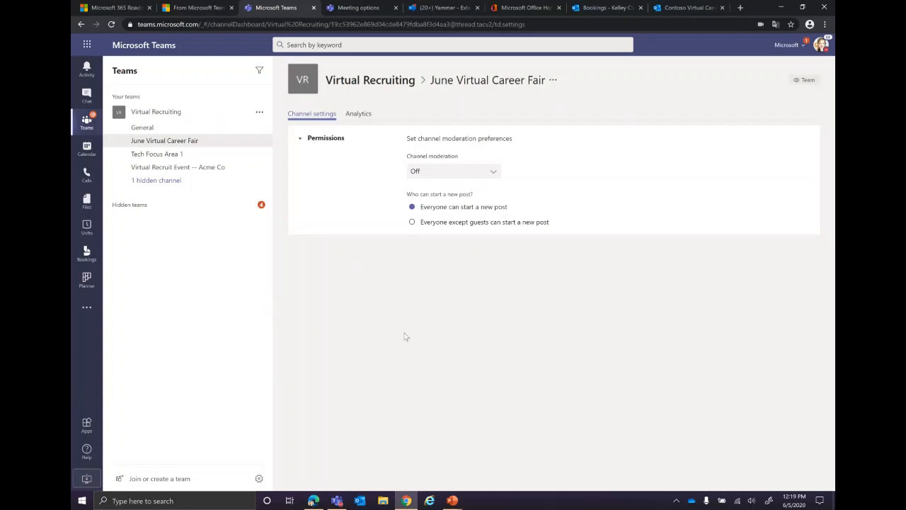
Step: View the June Virtual Career Fair channel's analytics for the last 90 days and check the other available date ranges
left_click(358, 116)
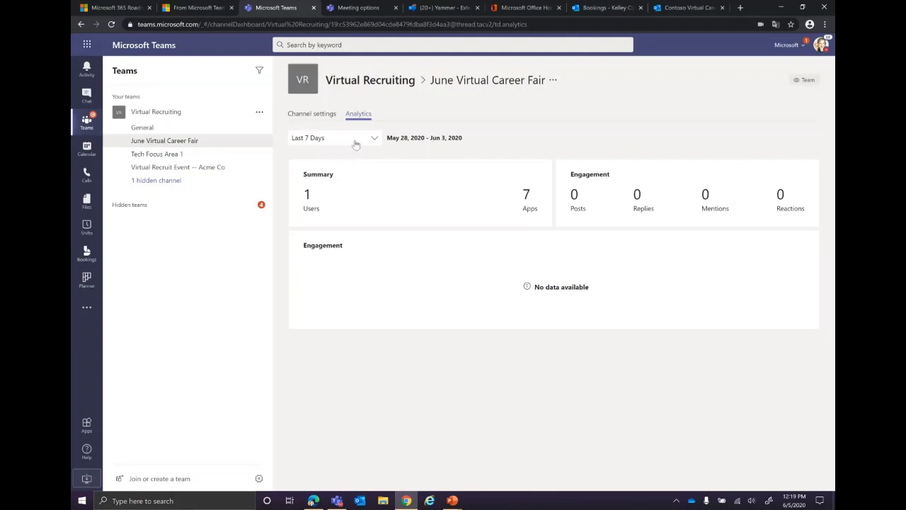
left_click(355, 141)
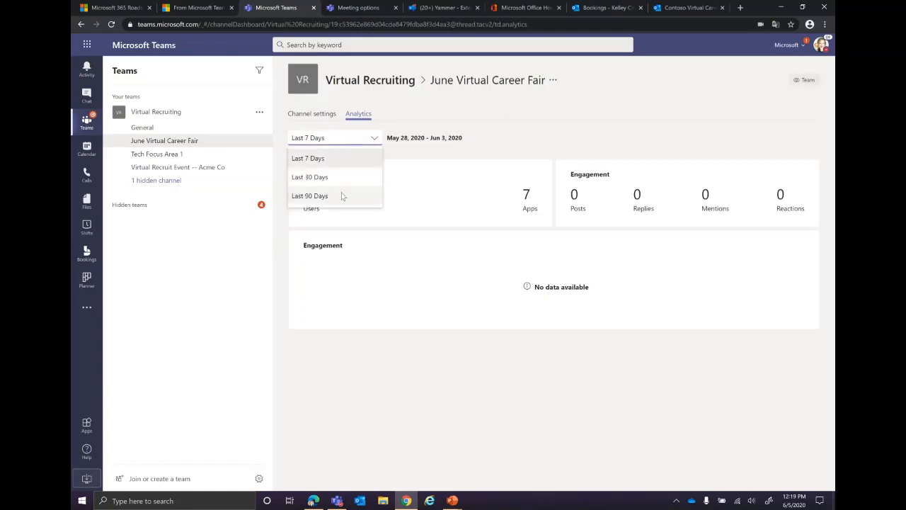
left_click(343, 196)
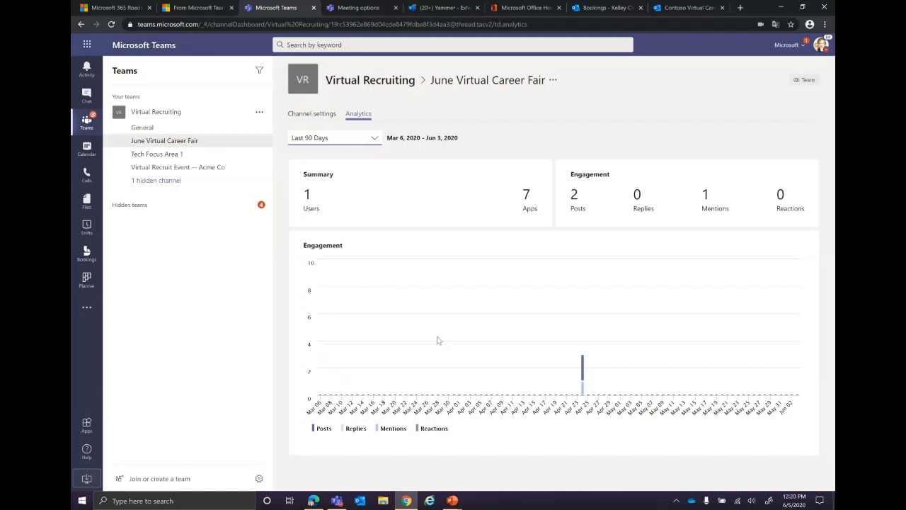
left_click(373, 138)
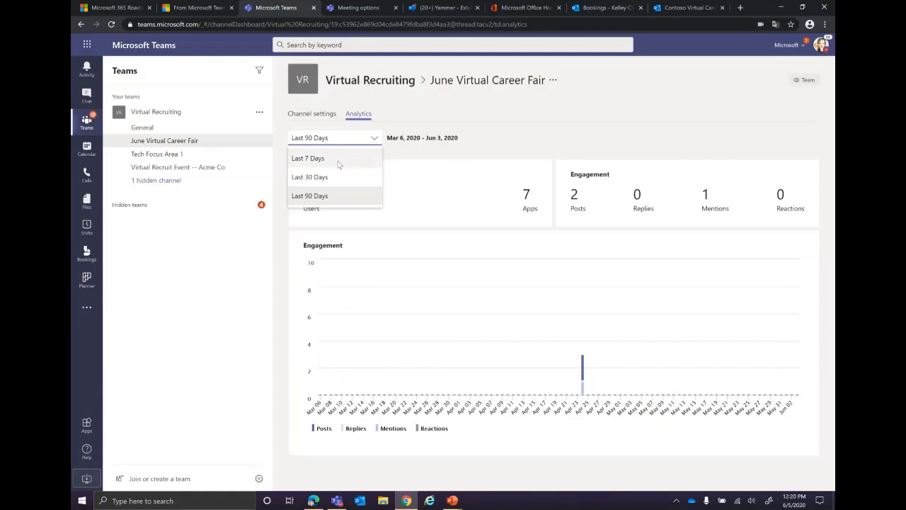
left_click(533, 144)
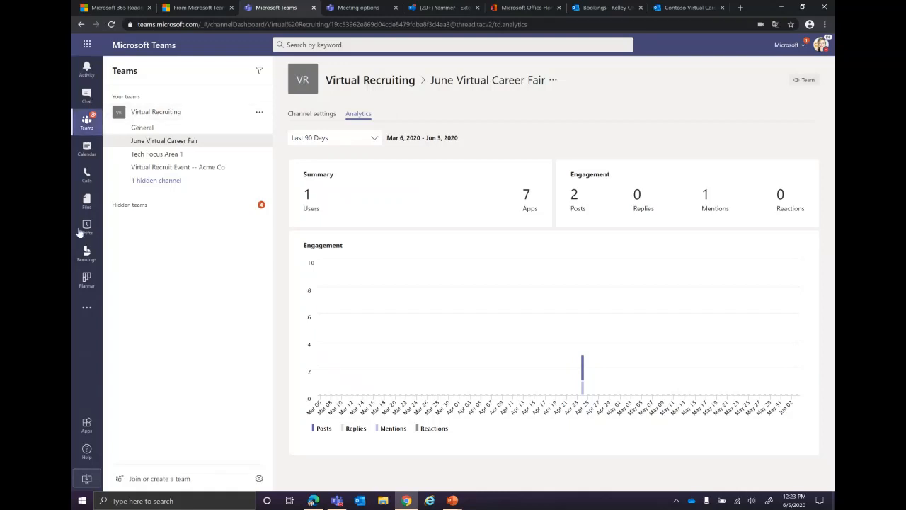
Step: Look over the additional apps, return to the June Virtual Career Fair channel, and review the apps that can be added as channel tabs
left_click(86, 309)
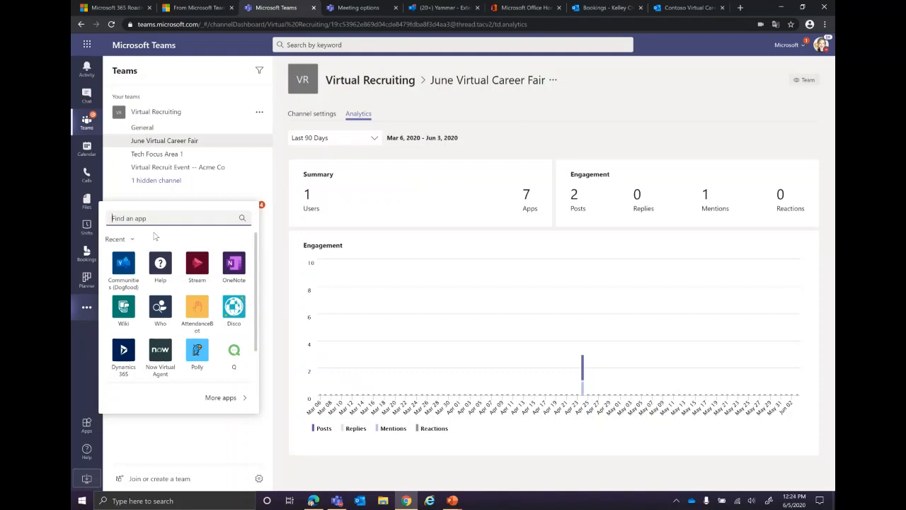
left_click(201, 142)
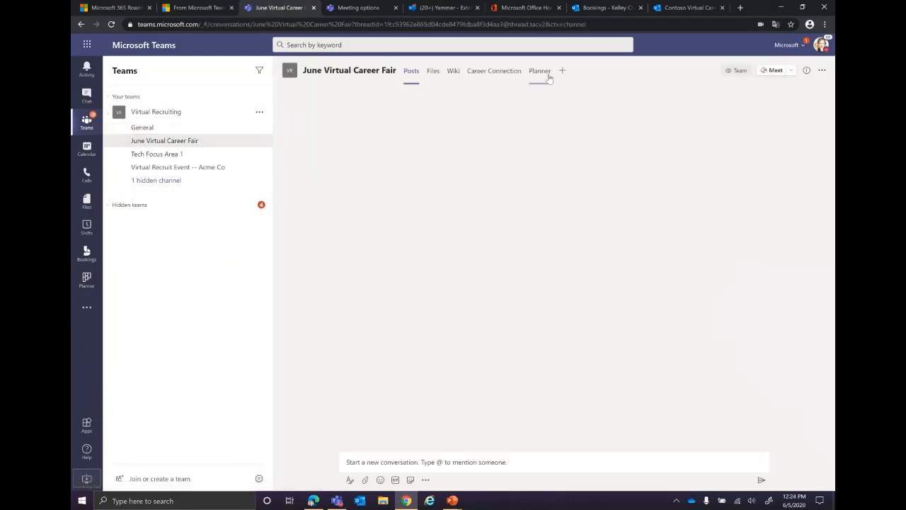
left_click(562, 72)
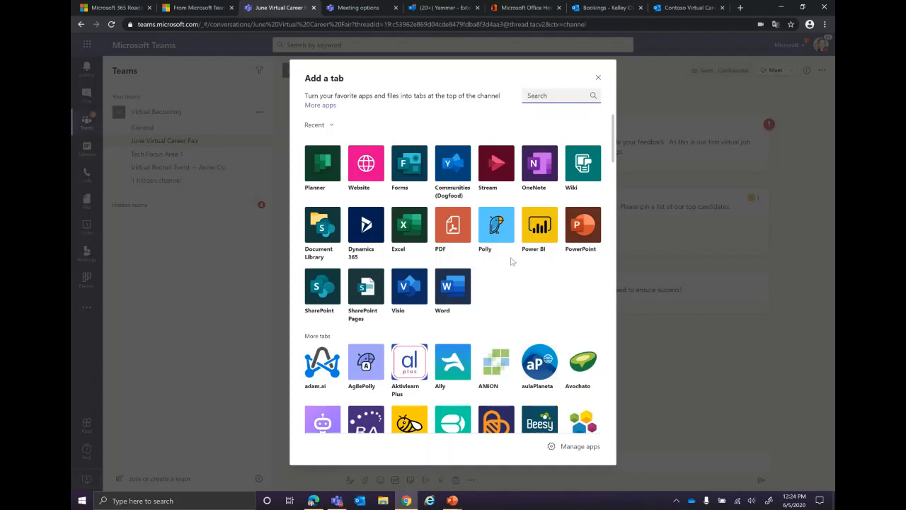
left_click(597, 78)
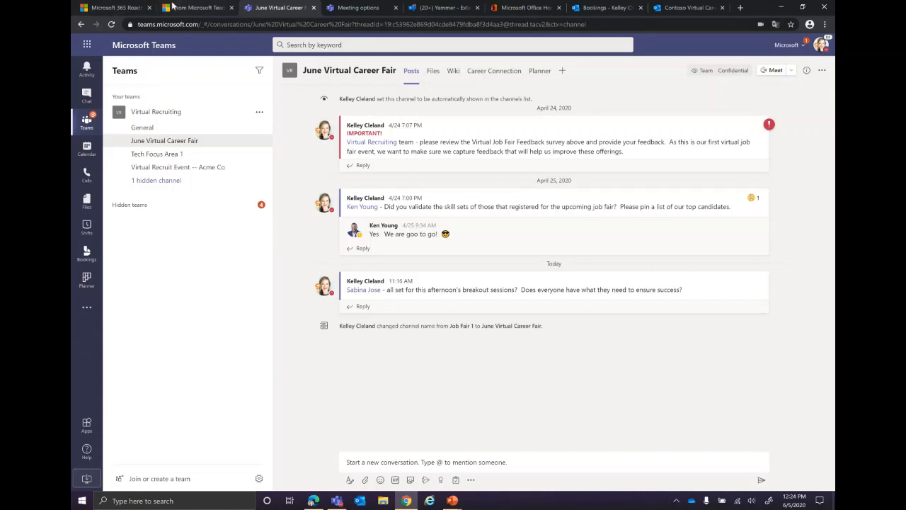
Step: Switch to the Microsoft 365 Roadmap page and examine the Microsoft Teams updates in development, including their descriptions, status, tags and release dates
left_click(118, 8)
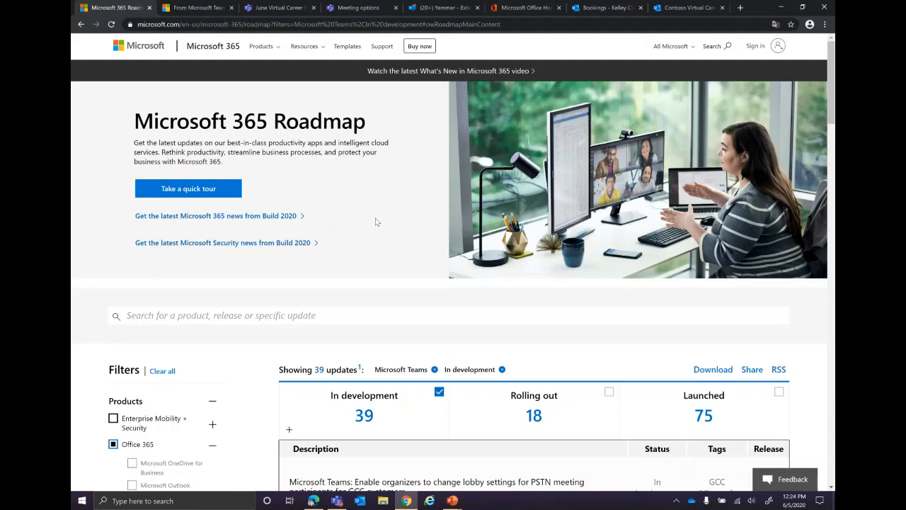
scroll(376, 218, "down", 2)
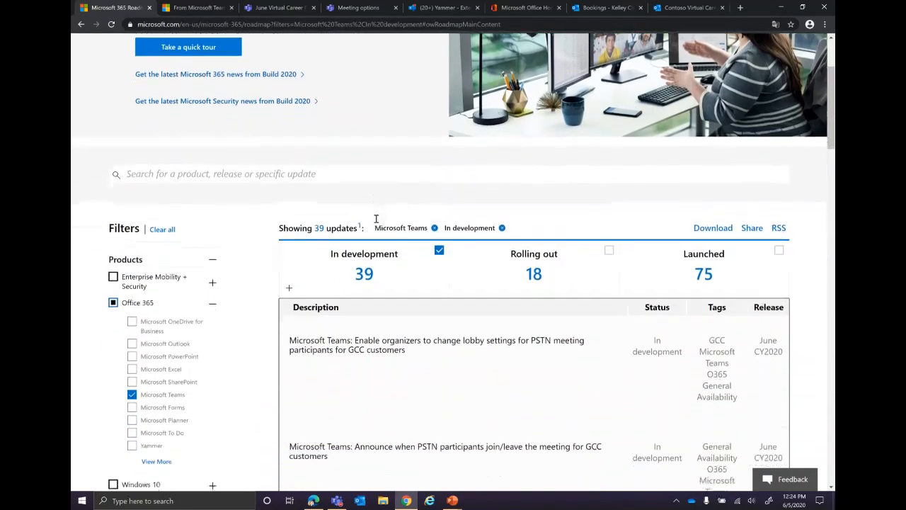
scroll(481, 273, "down", 1)
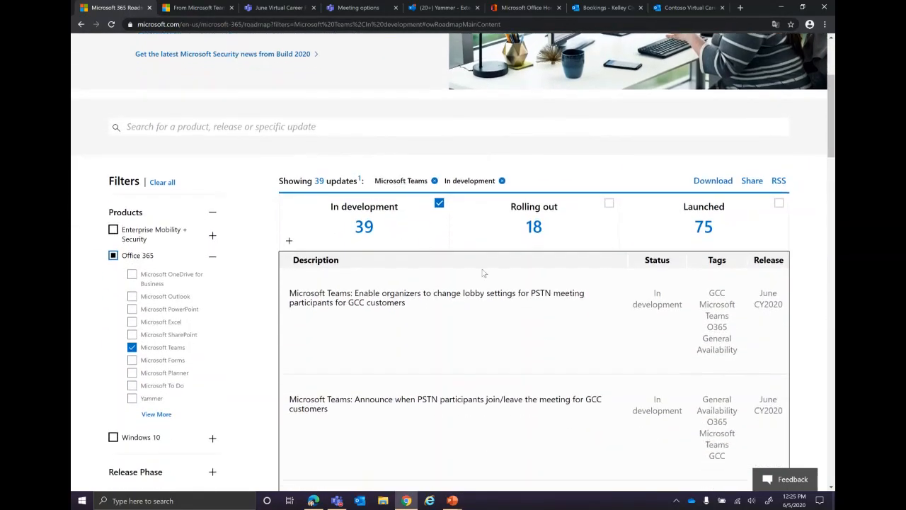
scroll(774, 304, "down", 3)
scroll(764, 296, "down", 10)
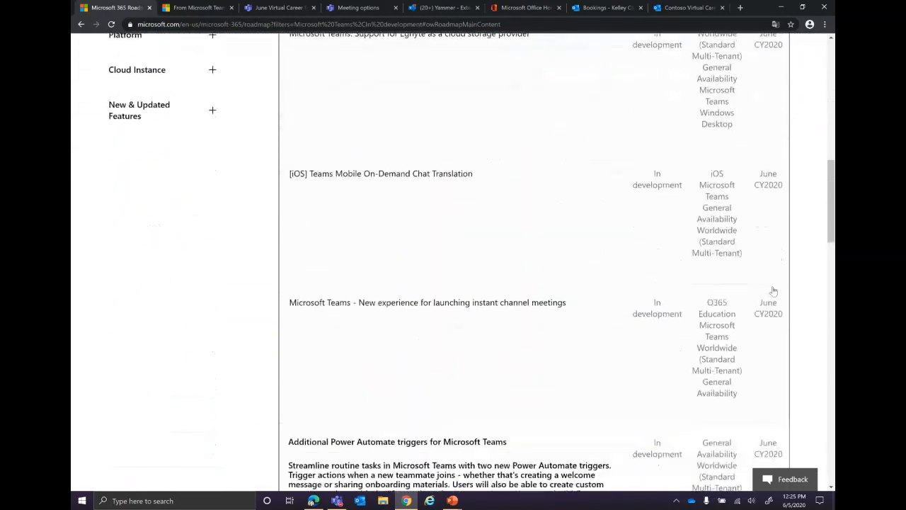
scroll(774, 270, "down", 6)
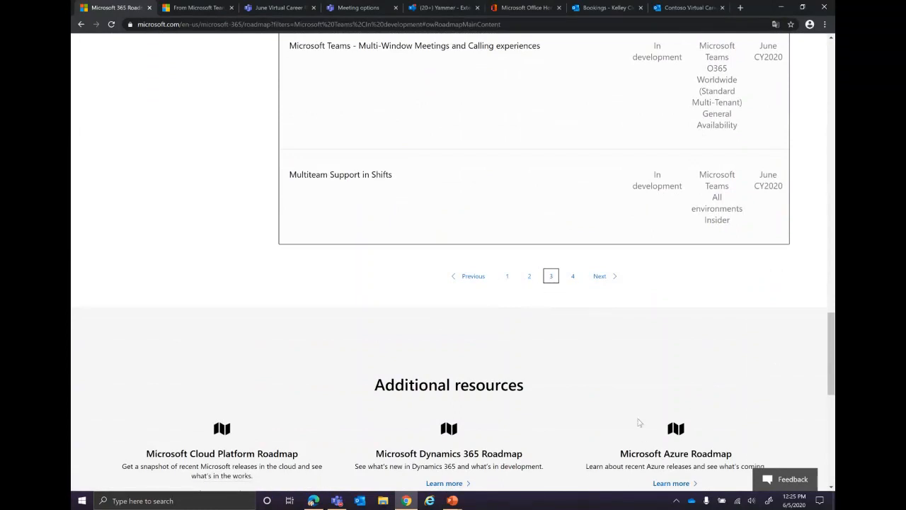
scroll(665, 437, "up", 8)
scroll(669, 440, "up", 15)
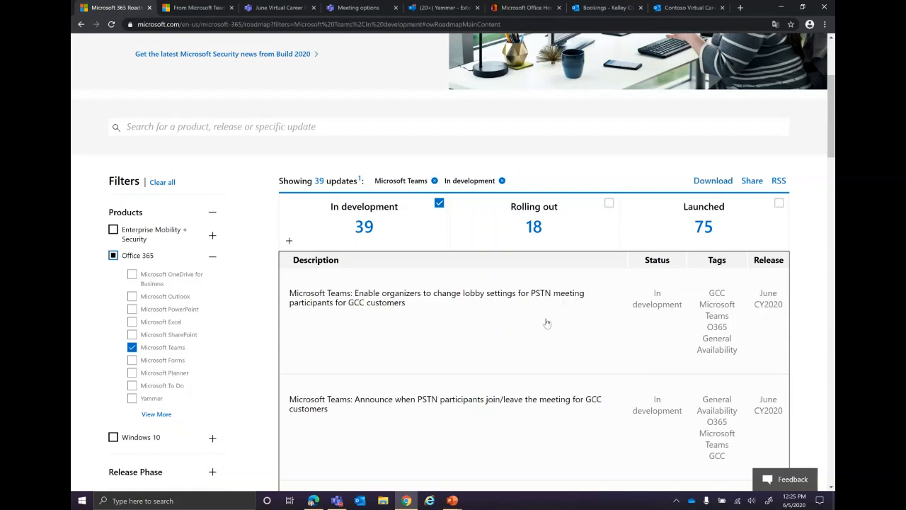
scroll(545, 319, "down", 1)
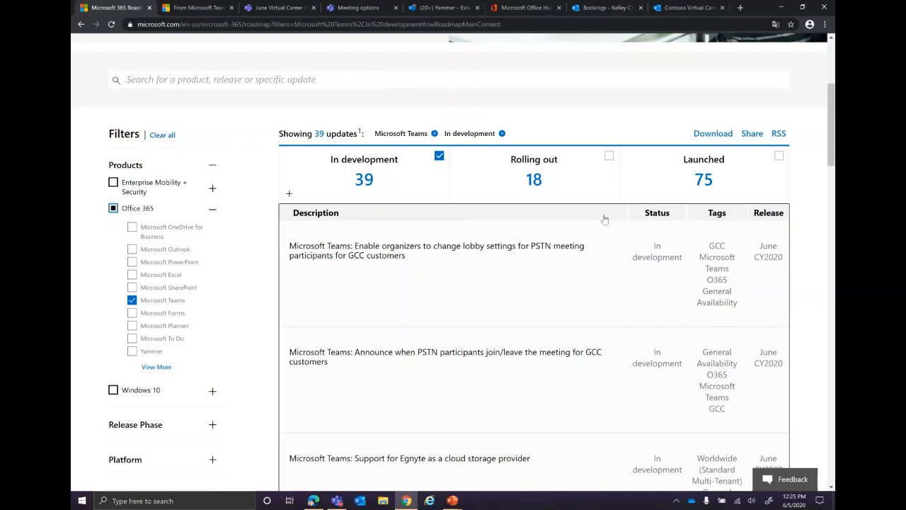
scroll(266, 262, "up", 1)
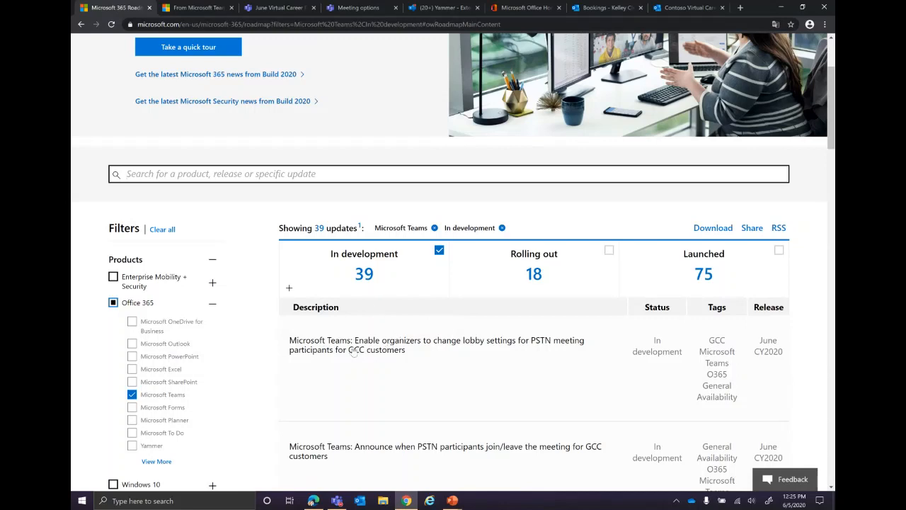
scroll(474, 399, "down", 1)
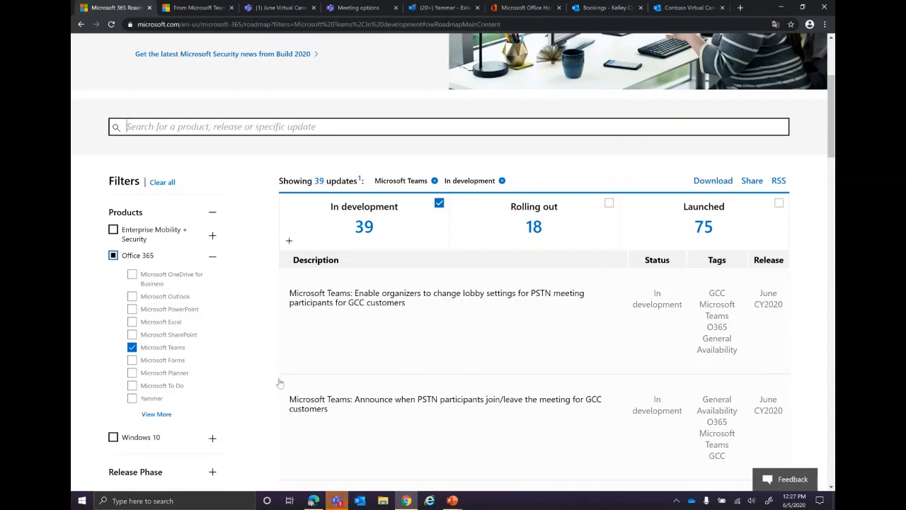
Step: Switch back to the June Virtual Career Fair channel in Microsoft Teams, review the actions available for today's post, and dismiss them
left_click(277, 10)
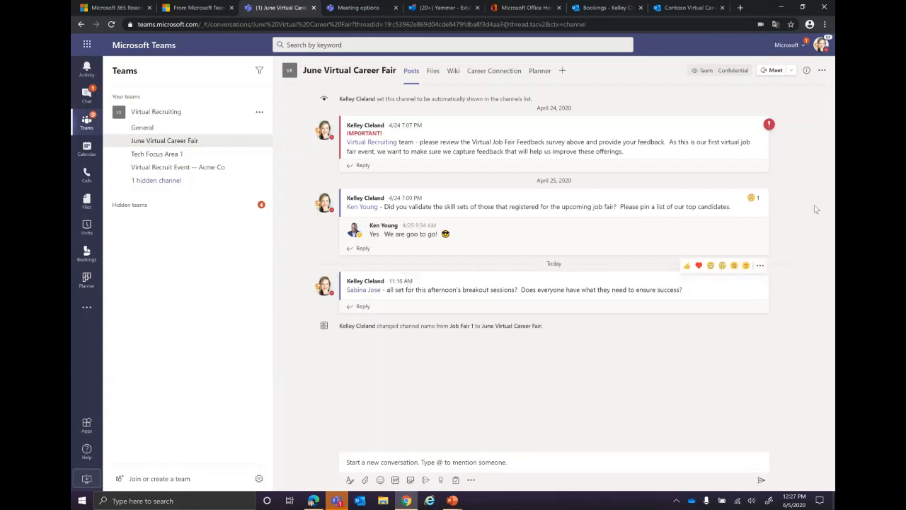
left_click(759, 266)
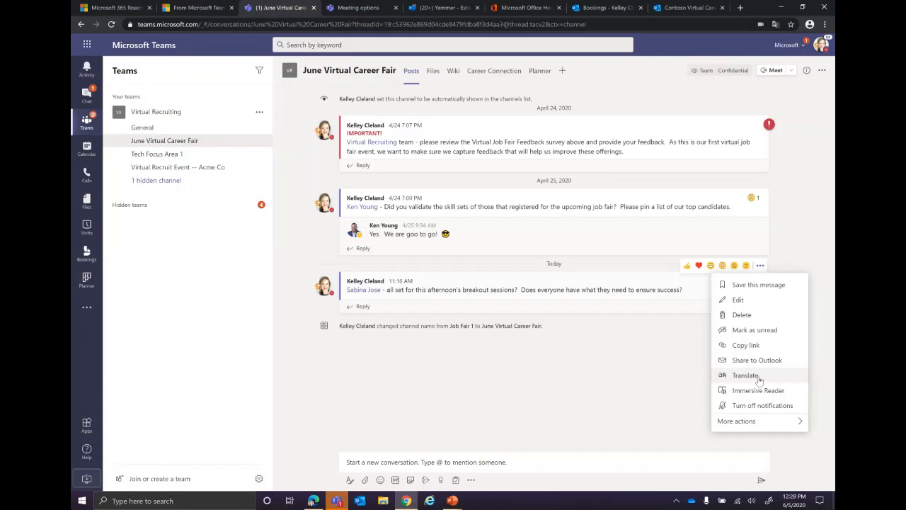
left_click(621, 431)
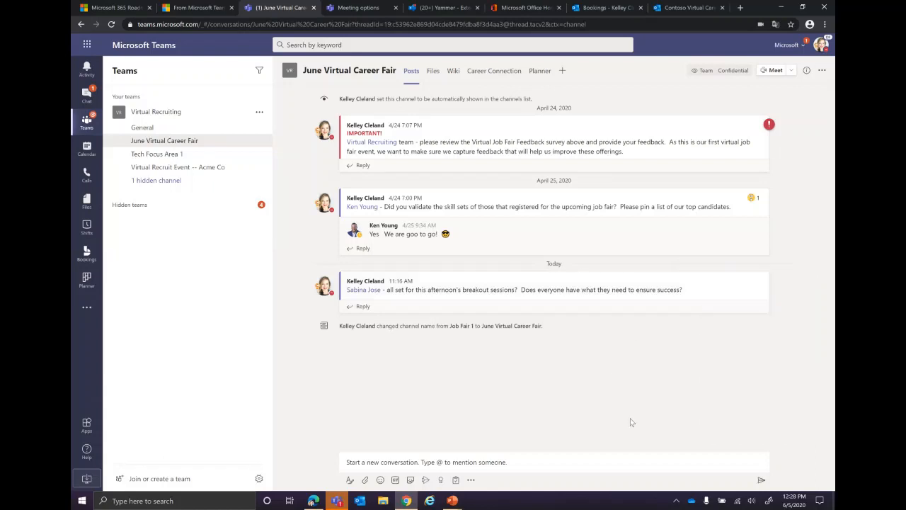